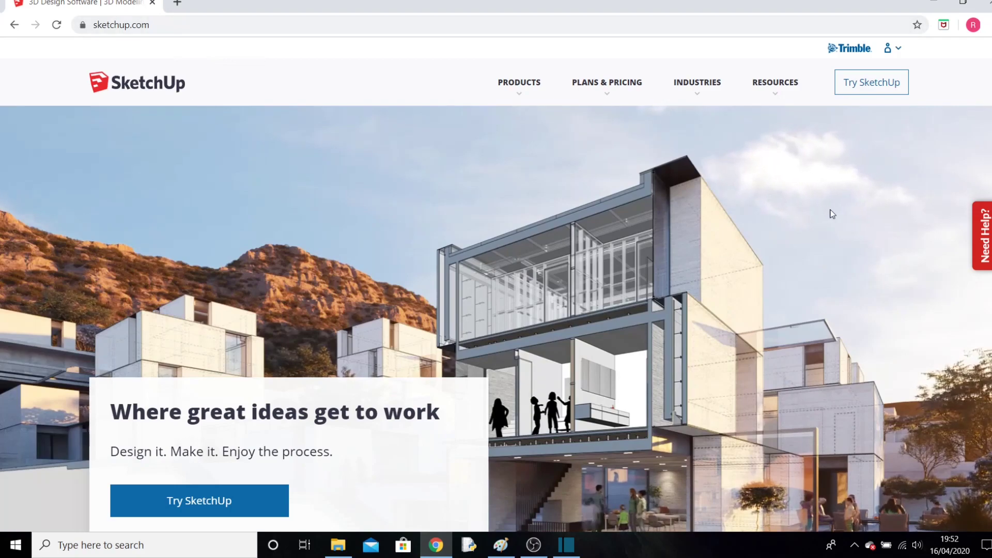
Start a SketchUp trial for Primary & Secondary use and proceed to the account setup.
left_click(875, 94)
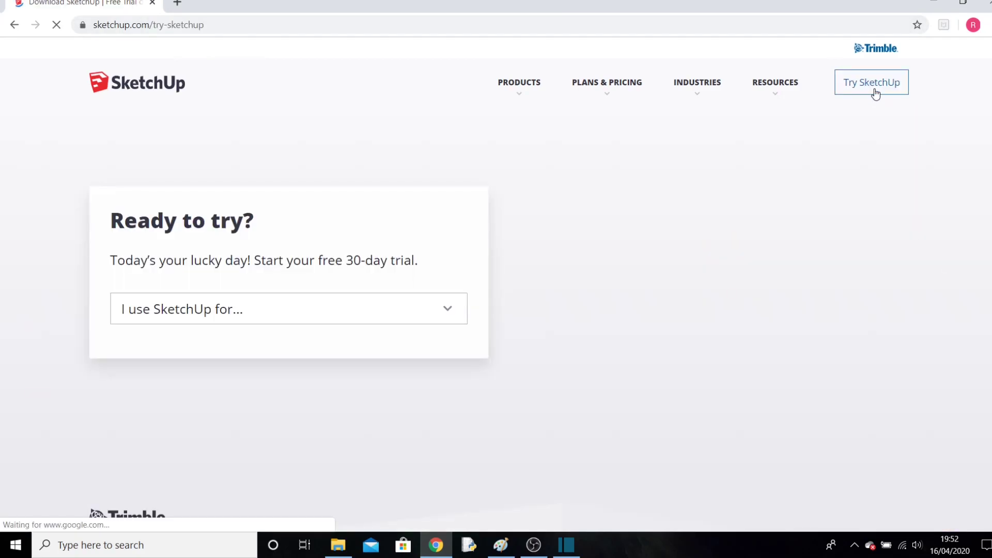
left_click(447, 315)
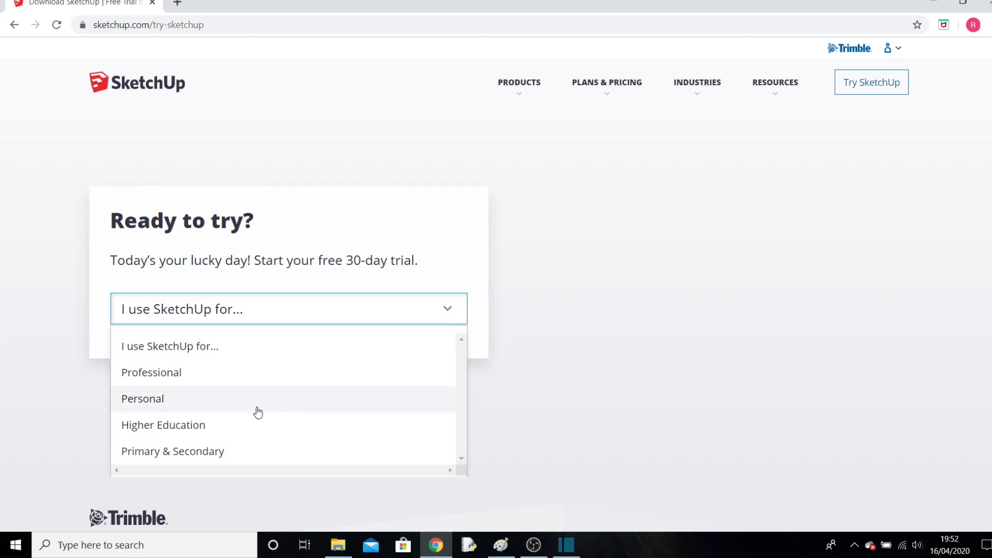
left_click(221, 453)
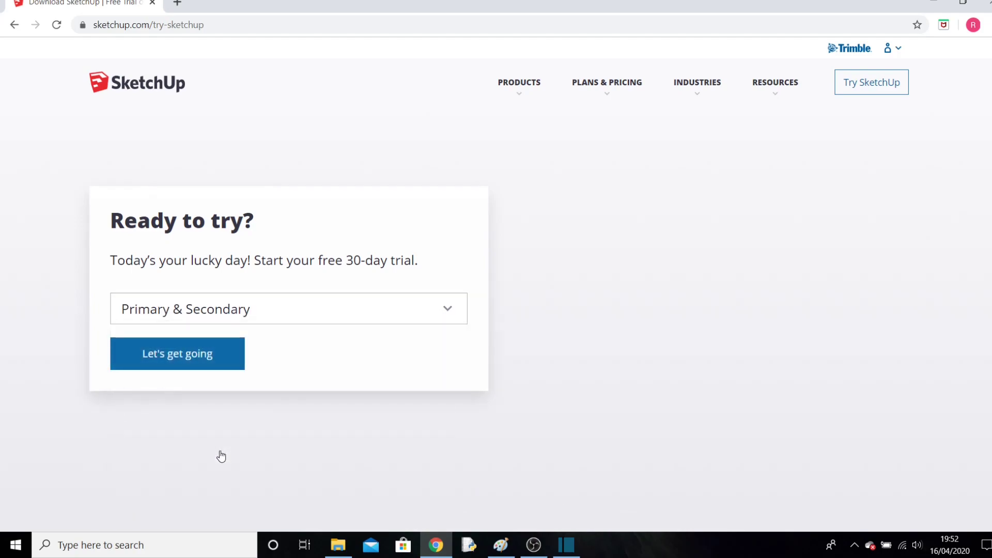
left_click(190, 361)
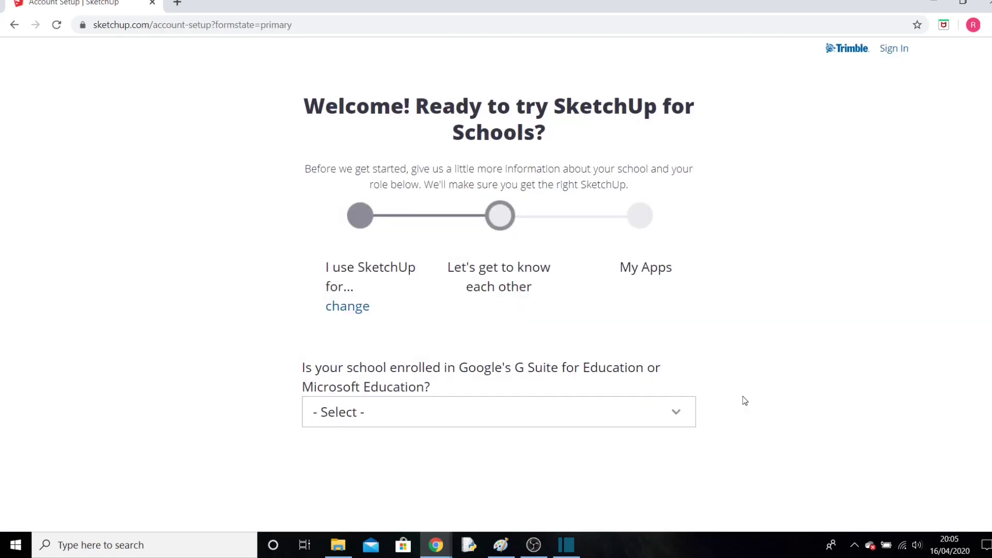
Complete the school setup form with Yes for G Suite or Microsoft Education enrolment, Educator as the role, and the e-mail address.
left_click(672, 416)
left_click(450, 476)
scroll(715, 443, "down", 2)
scroll(715, 443, "down", 3)
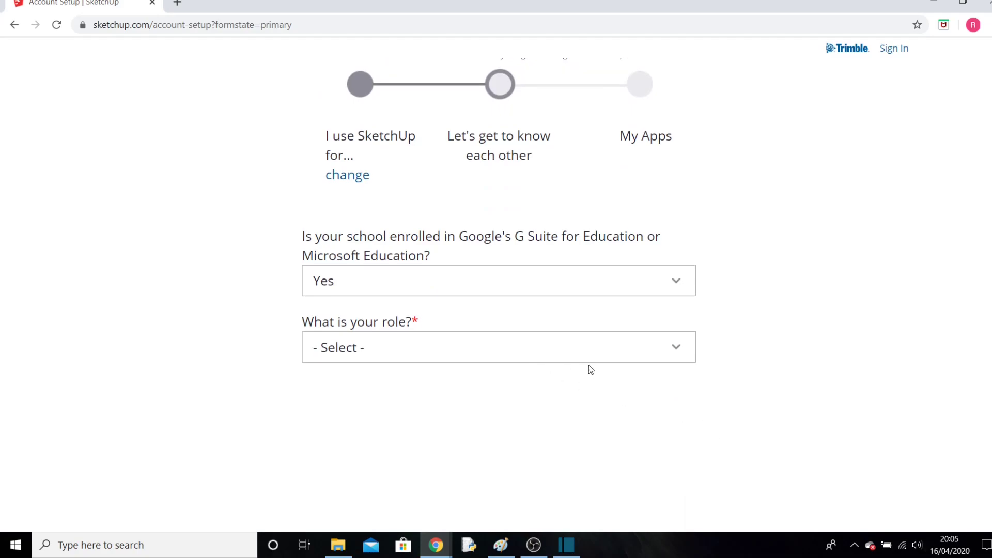
left_click(660, 347)
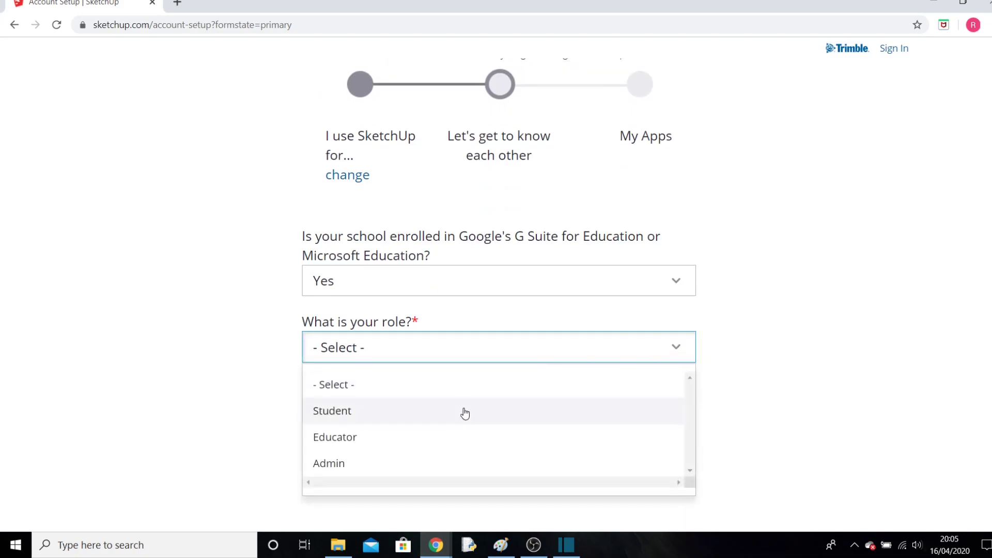
left_click(428, 443)
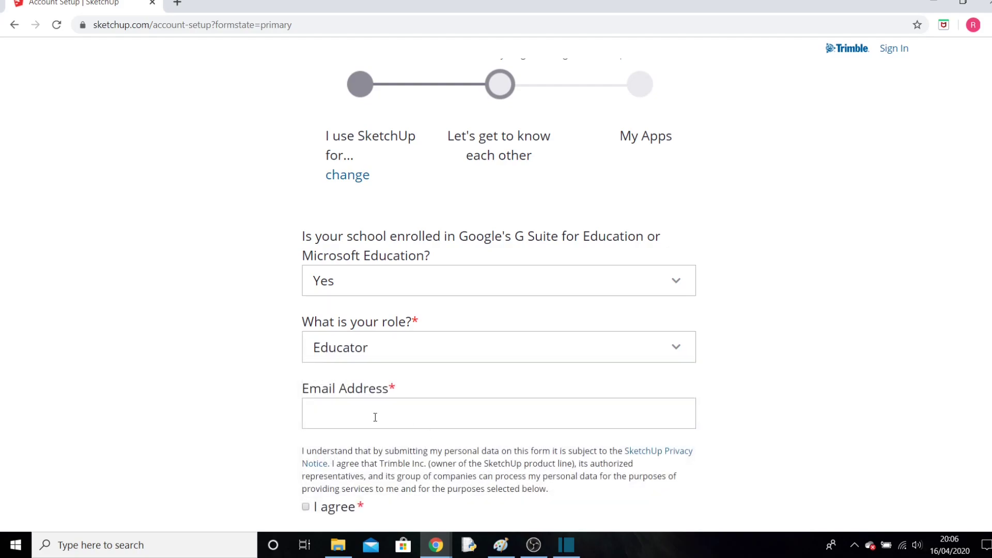
left_click(414, 418)
left_click(420, 447)
scroll(374, 461, "down", 1)
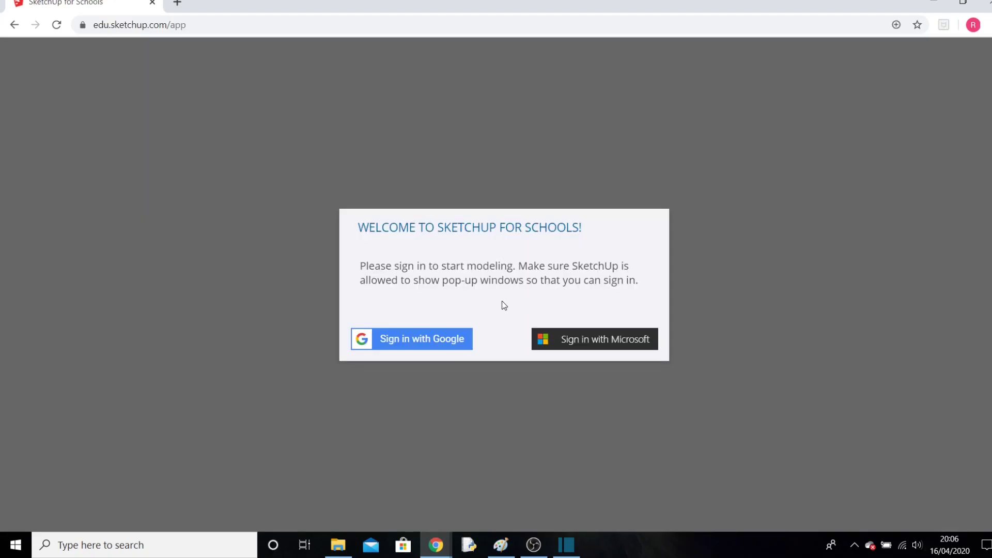
Sign in to SketchUp for Schools with Microsoft using the school account's e-mail address.
left_click(584, 341)
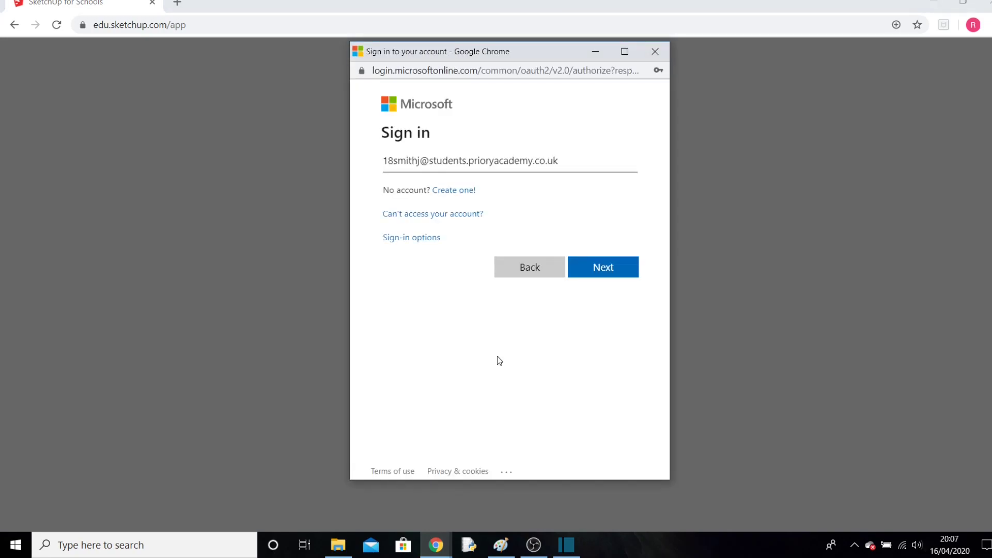
left_click(387, 165)
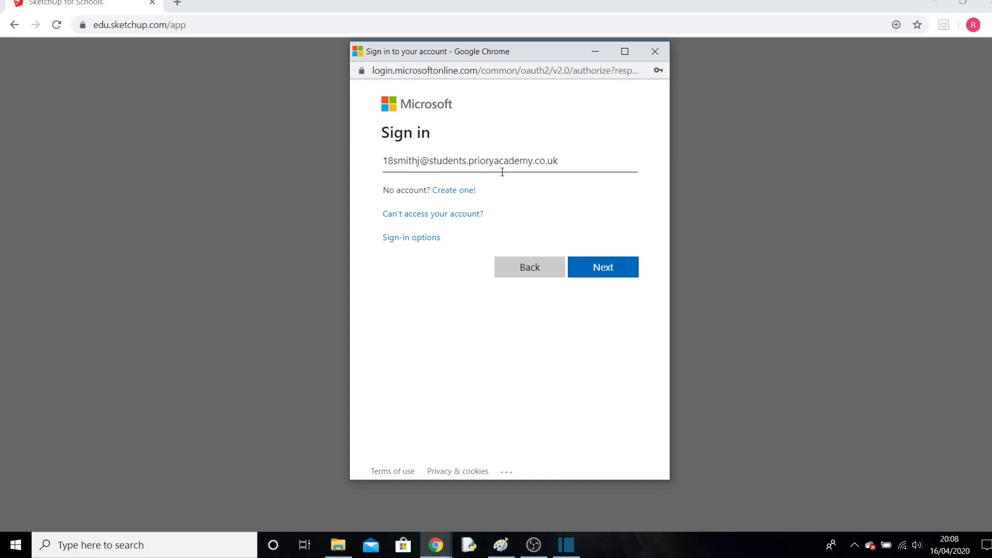
left_click(575, 267)
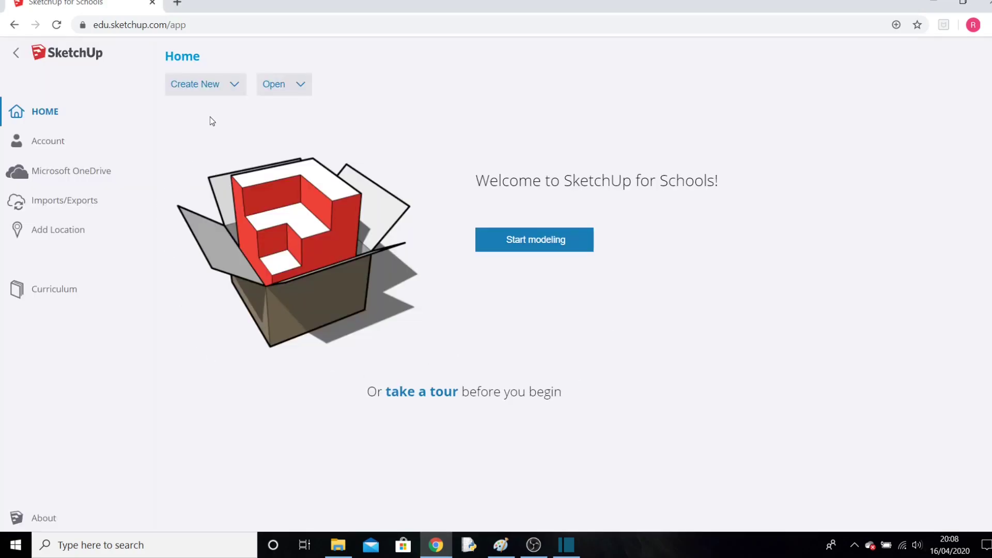
Create a new model from the Simple Template - Meters.
left_click(217, 84)
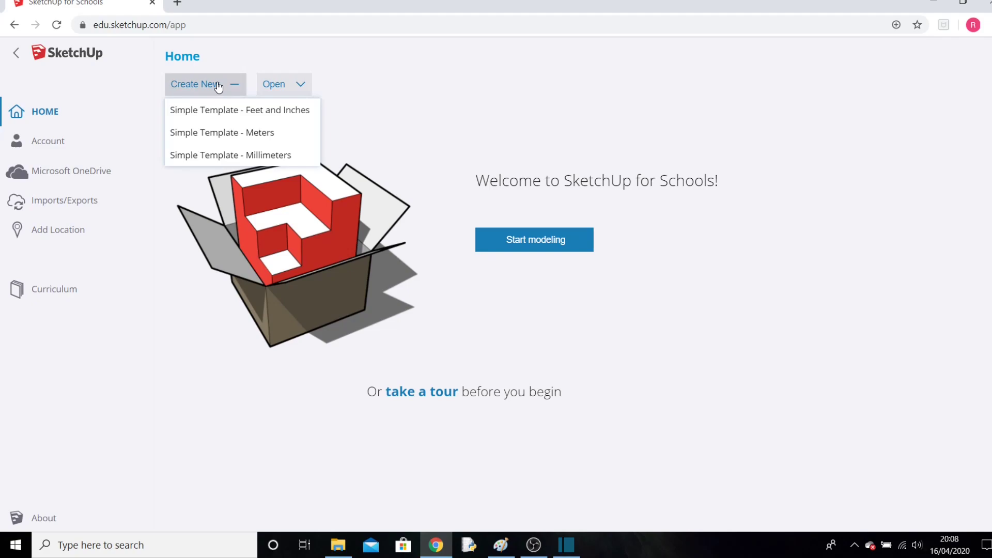
left_click(218, 133)
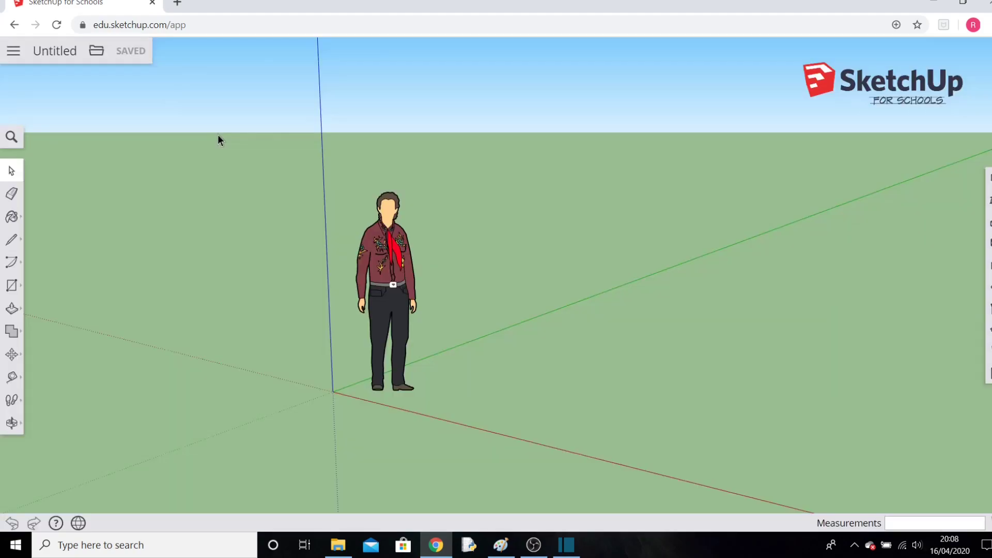
scroll(650, 354, "down", 1)
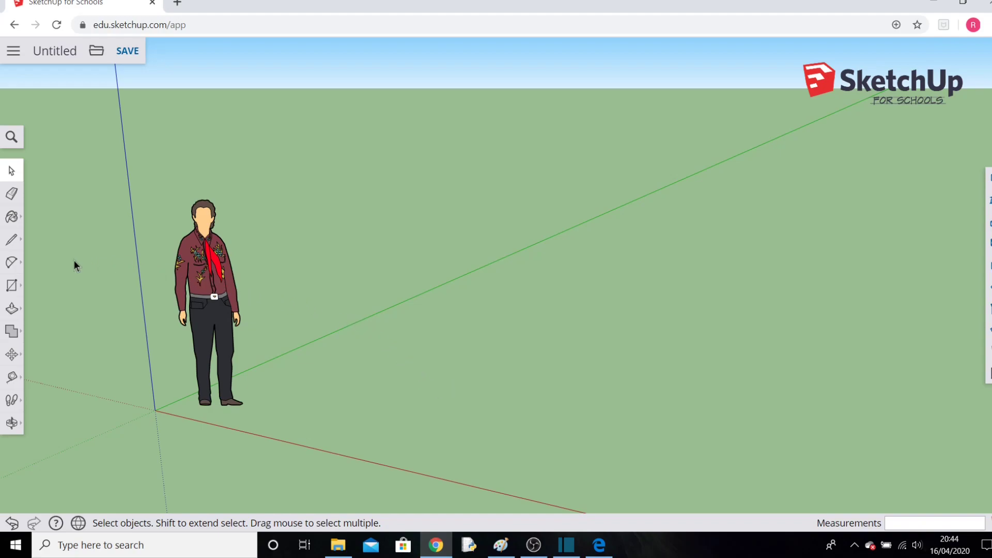
Draw a rectangle about 2.3 m by 2.7 m on the ground beside the standing figure.
left_click(12, 286)
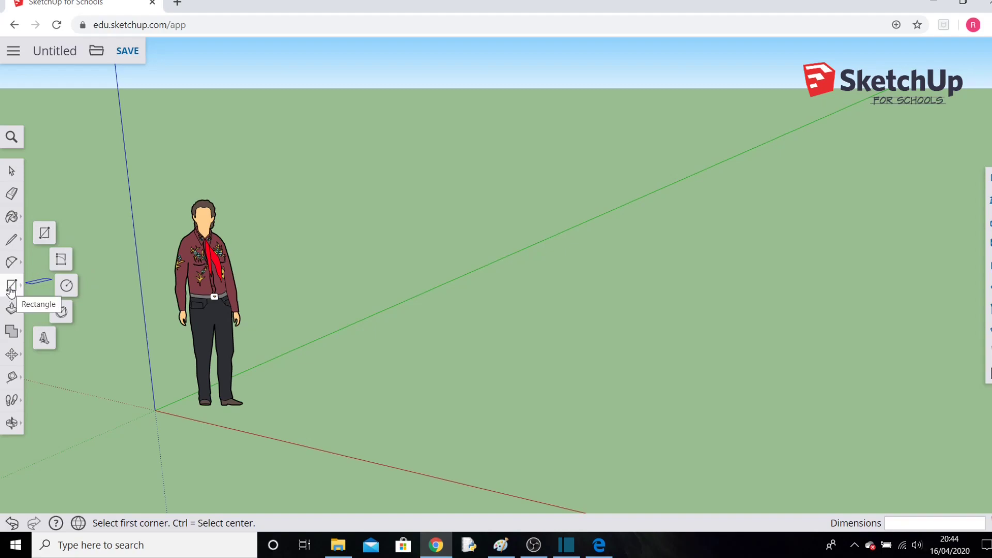
left_click(44, 233)
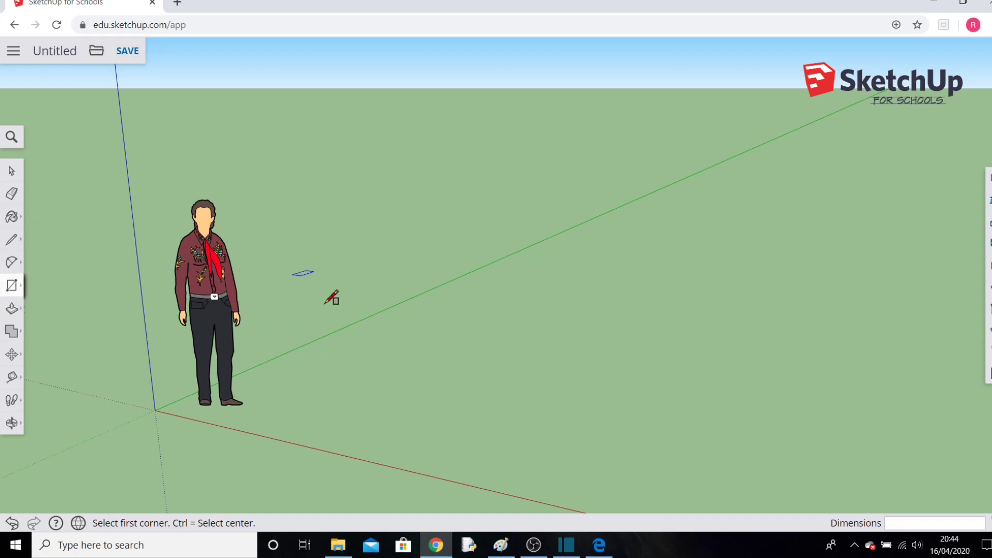
left_click(397, 399)
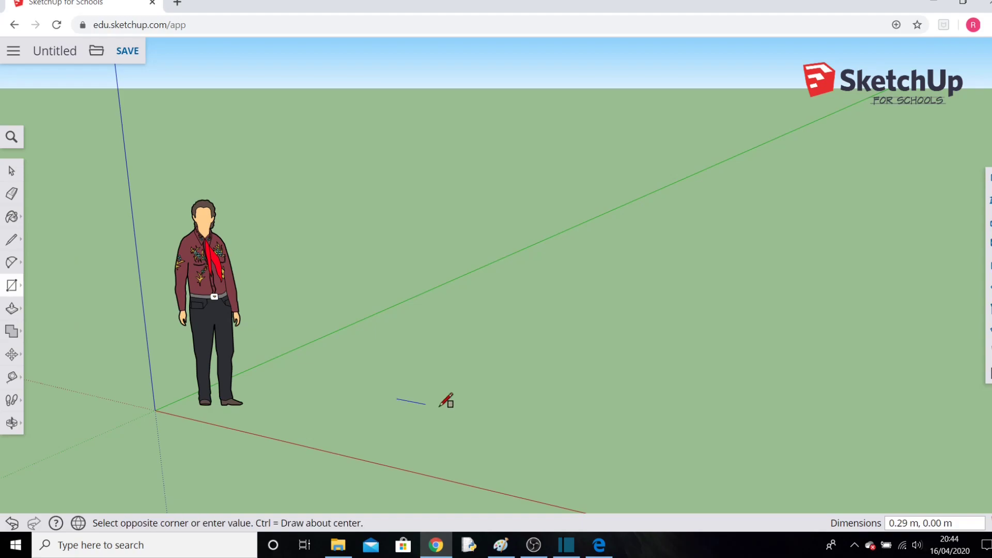
left_click(726, 346)
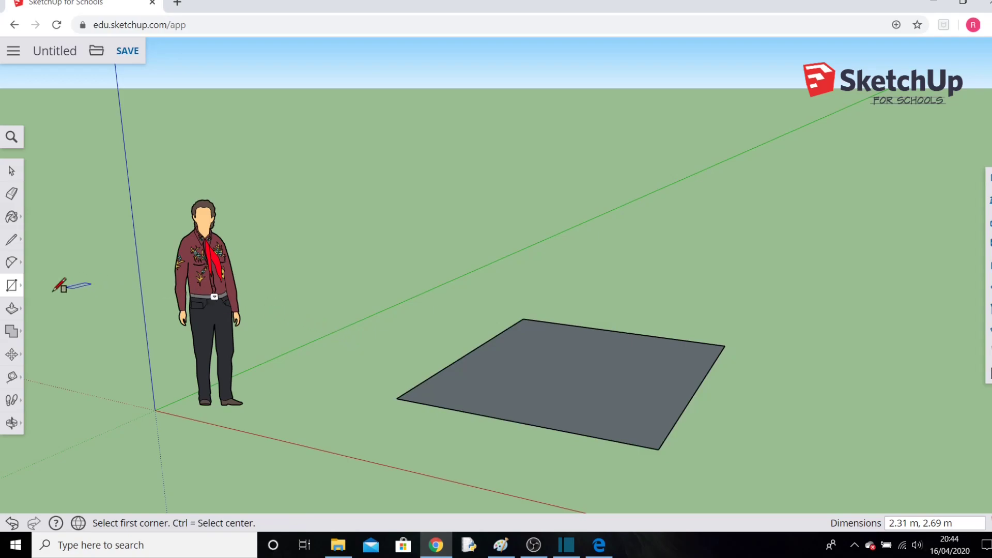
Push/Pull the rectangle upward about 1.6 m to form a box.
left_click(12, 310)
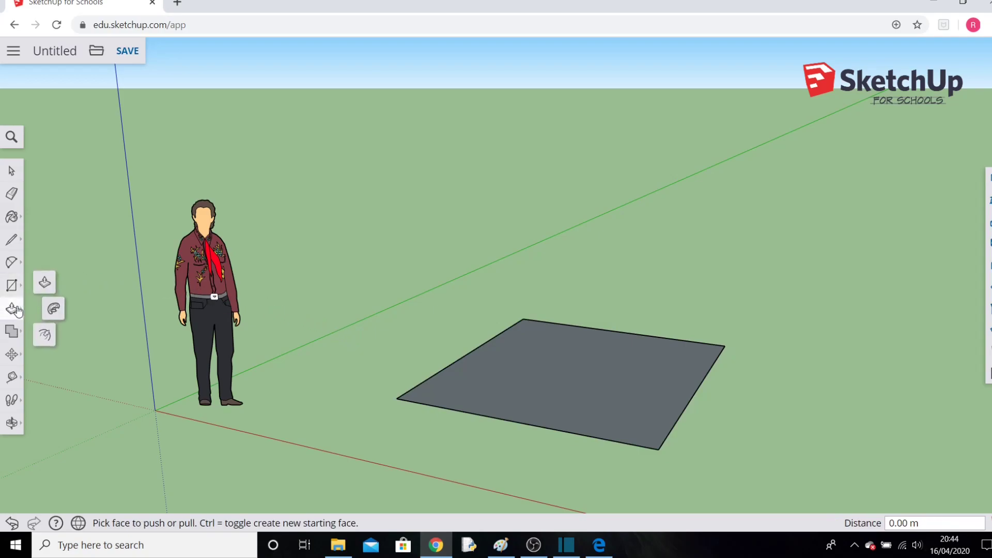
left_click(564, 381)
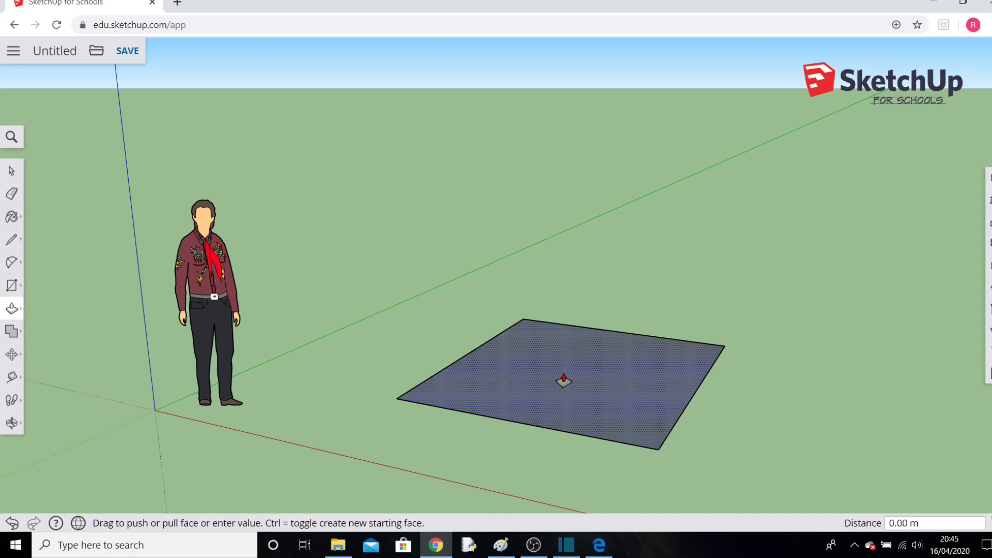
left_click_drag(564, 381, 563, 216)
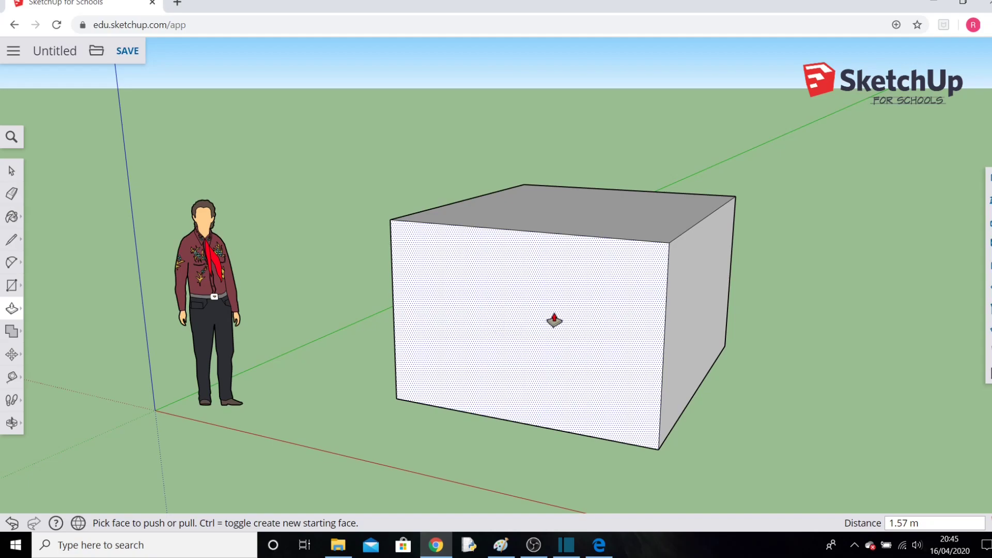
Examine the box from different distances and angles by zooming, orbiting and panning while keeping Push/Pull as the working tool.
scroll(554, 321, "down", 3)
scroll(554, 321, "up", 3)
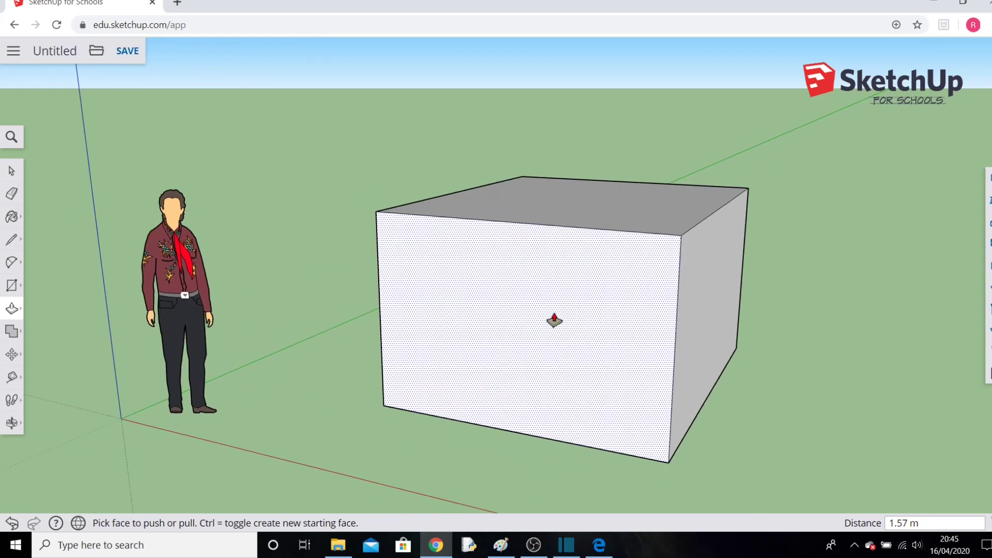
scroll(554, 320, "down", 2)
scroll(554, 321, "up", 3)
scroll(554, 320, "down", 2)
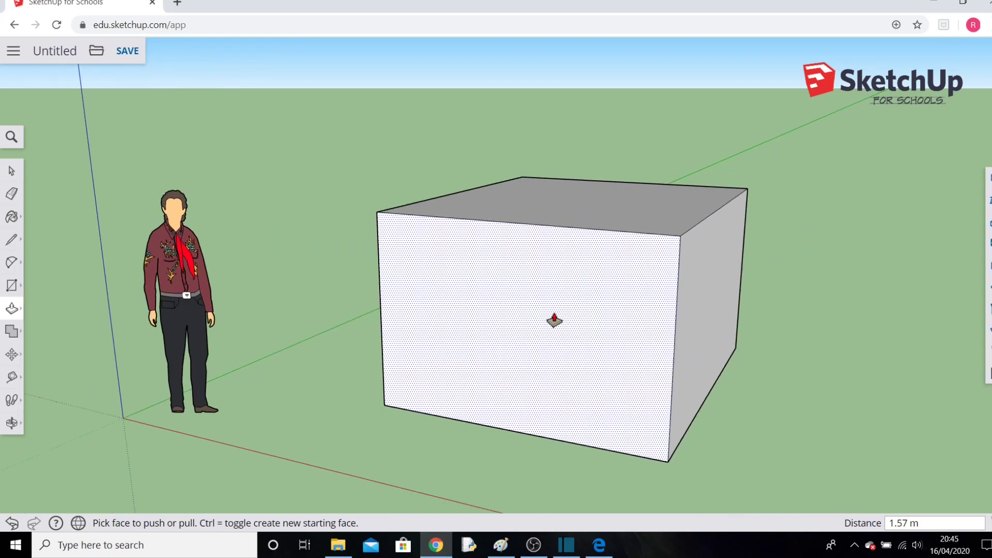
middle_click_drag(554, 320, 625, 341)
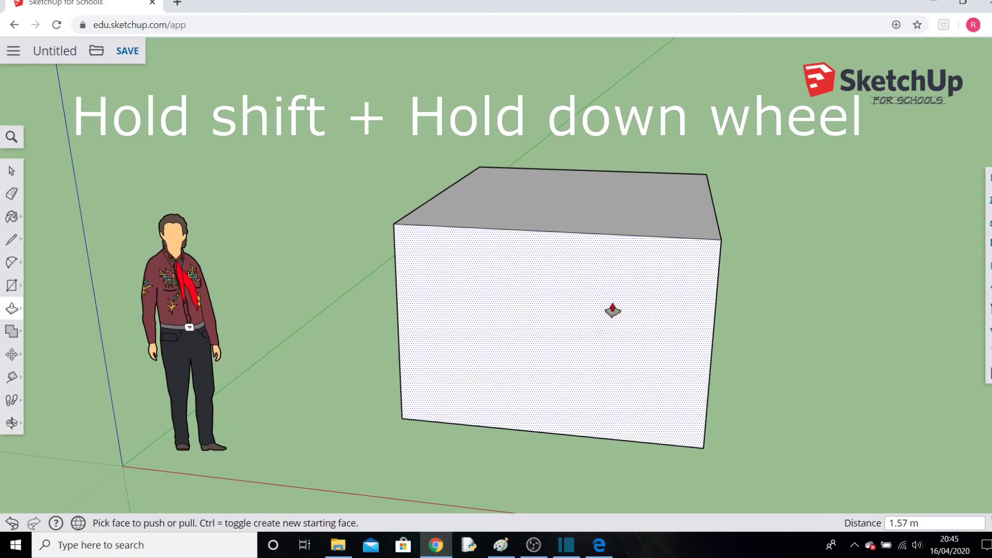
middle_click_drag(615, 309, 504, 267, "shift")
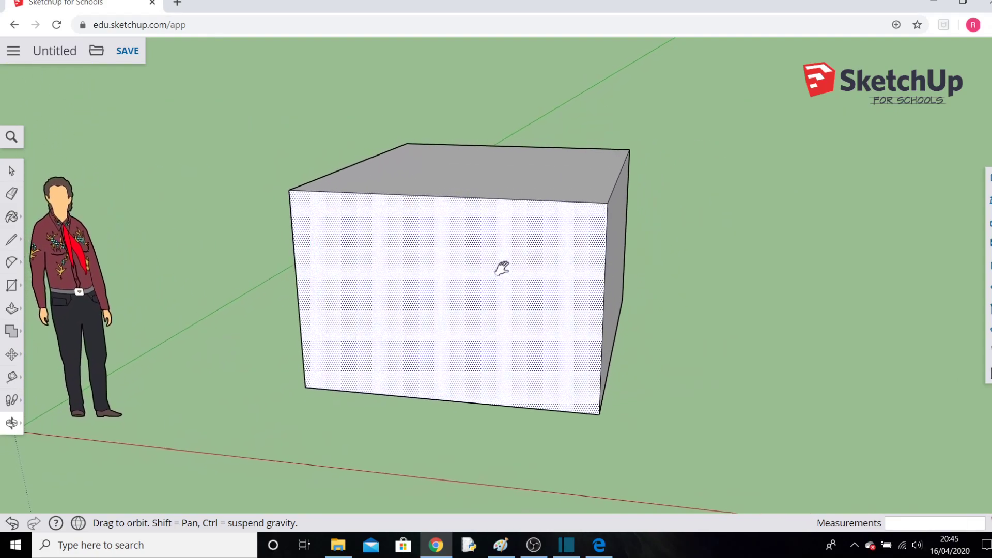
key("p")
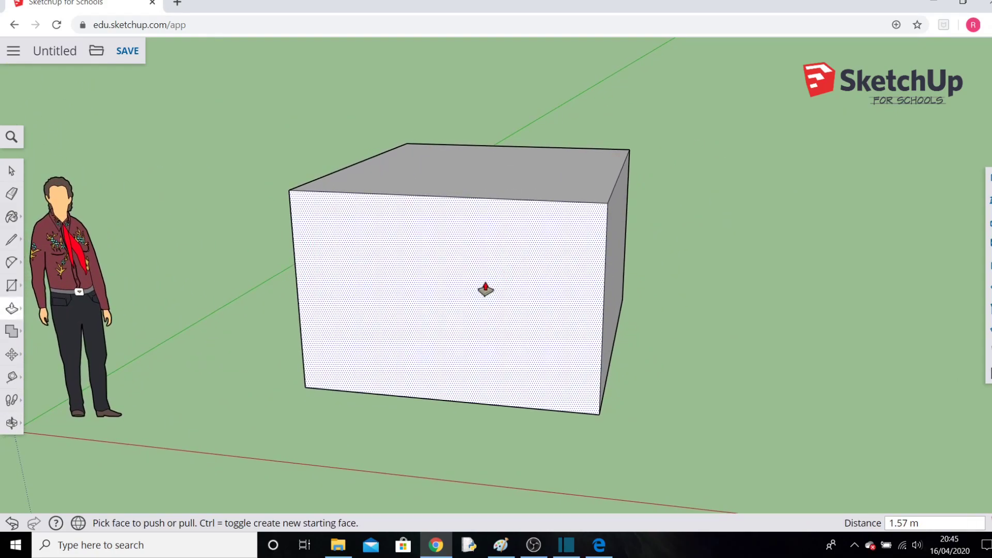
scroll(488, 291, "down", 3)
scroll(485, 289, "up", 4)
scroll(484, 288, "down", 2)
scroll(484, 289, "up", 1)
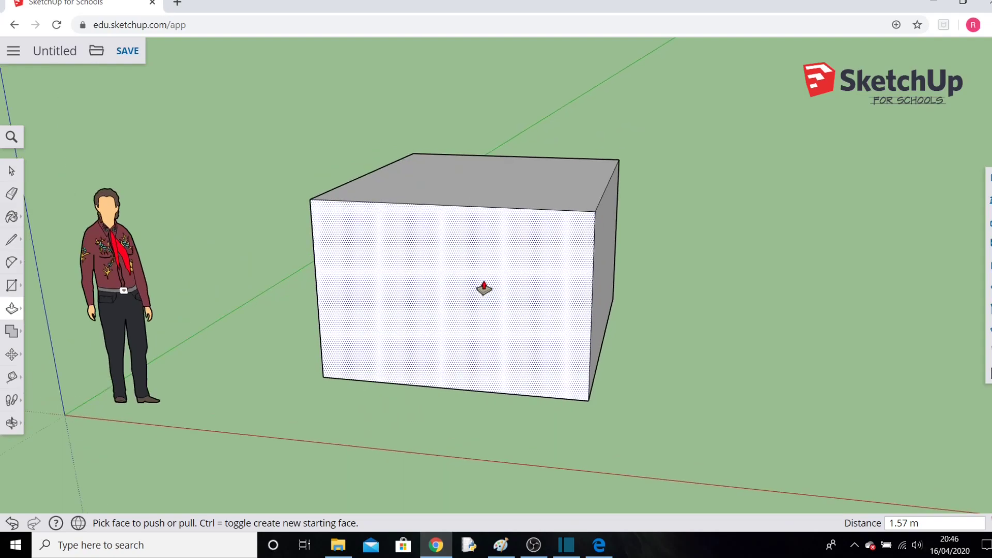
key("o")
left_click_drag(478, 280, 410, 255)
key("p")
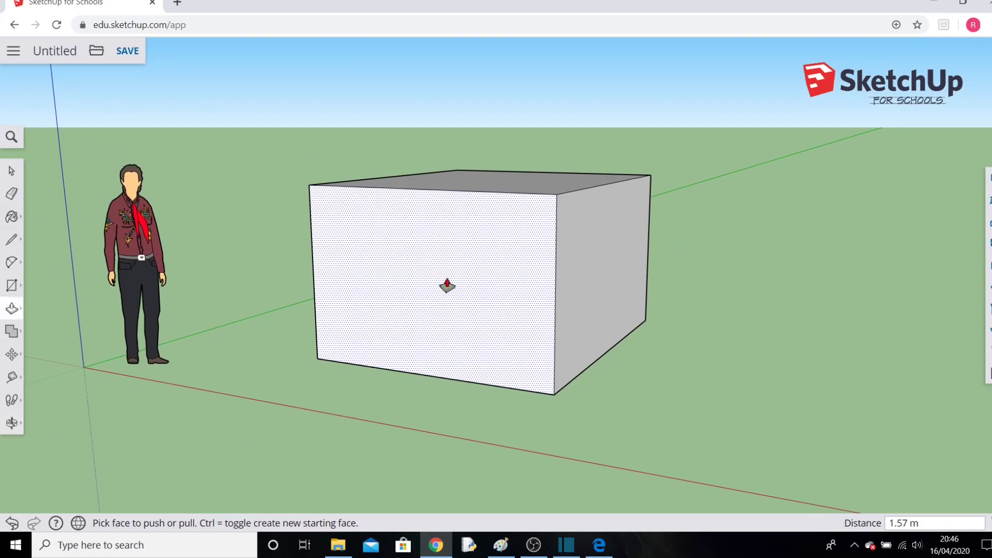
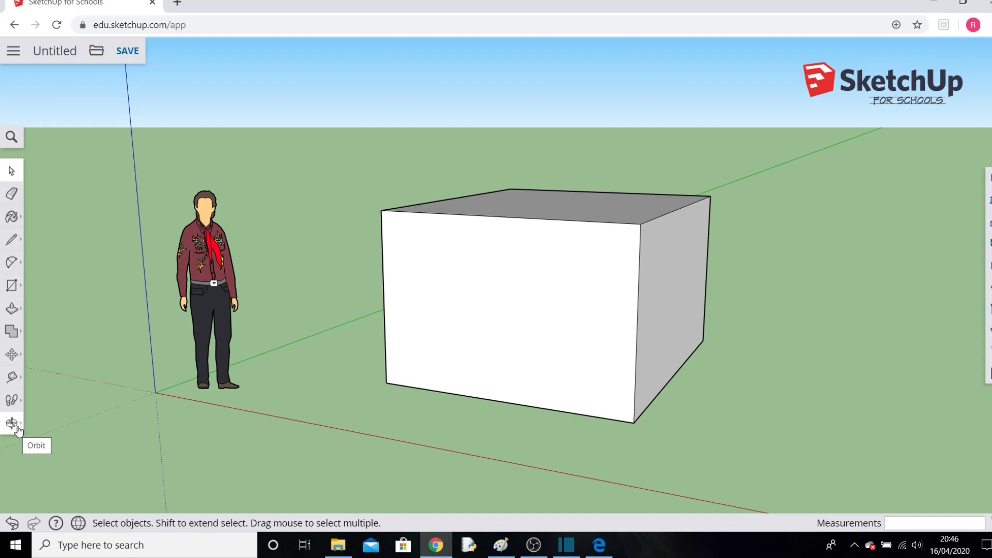
Examine the box and standing figure from slightly different views using the Orbit, Pan and Zoom tools one after another.
left_click(12, 424)
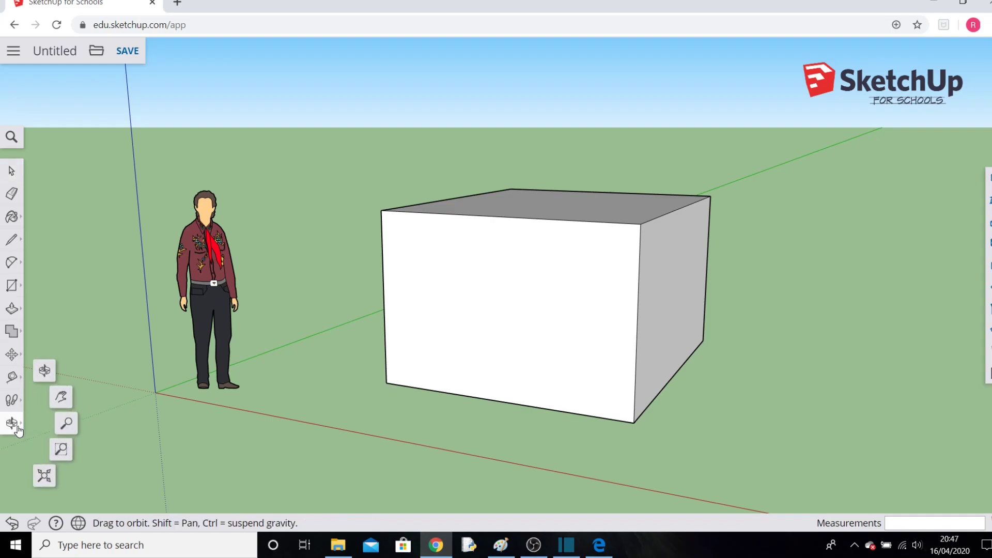
left_click(45, 371)
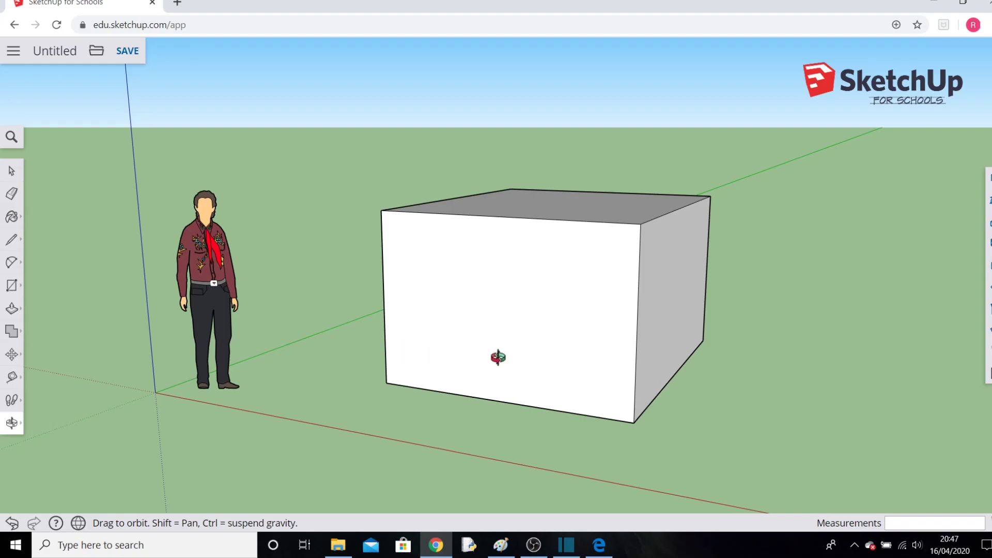
left_click_drag(498, 356, 506, 376)
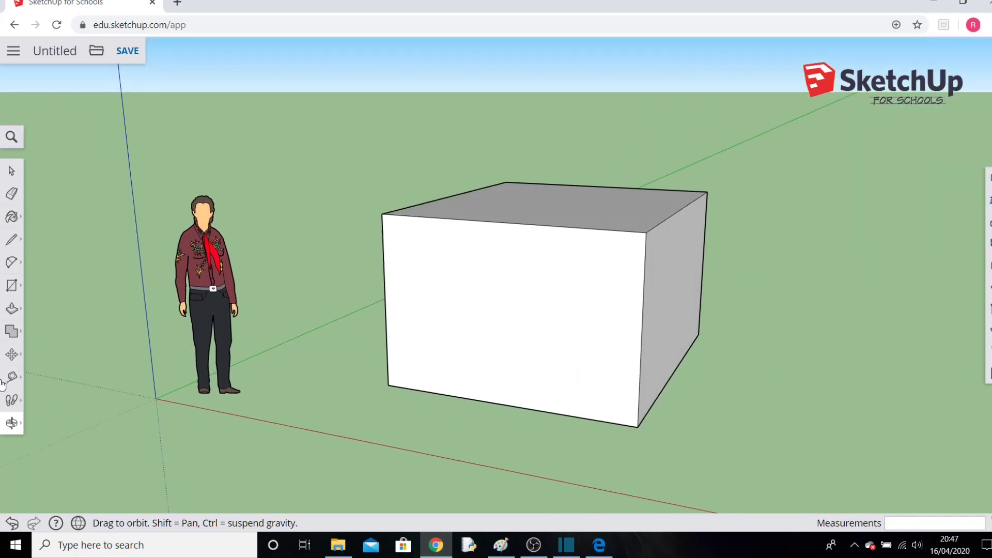
left_click(12, 422)
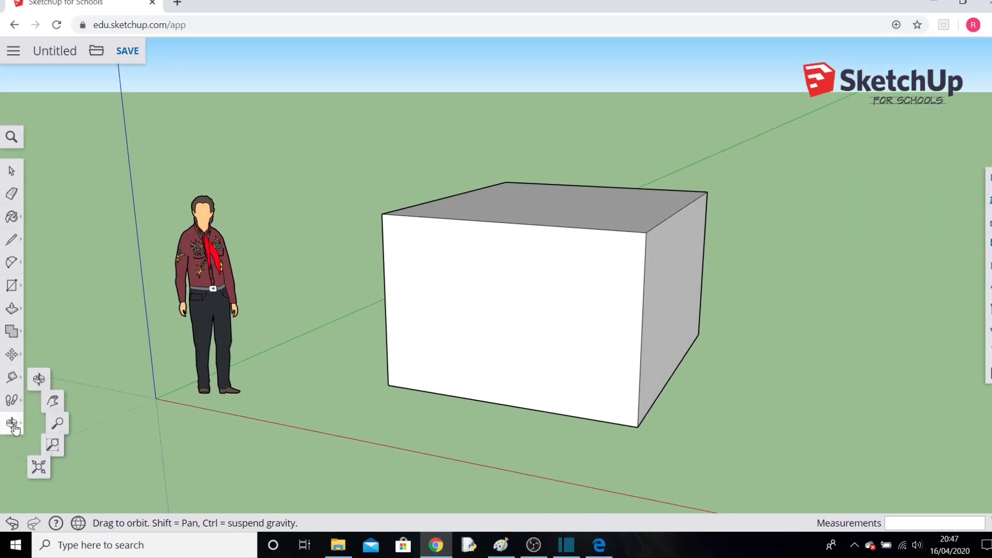
left_click(61, 397)
left_click_drag(552, 330, 598, 336)
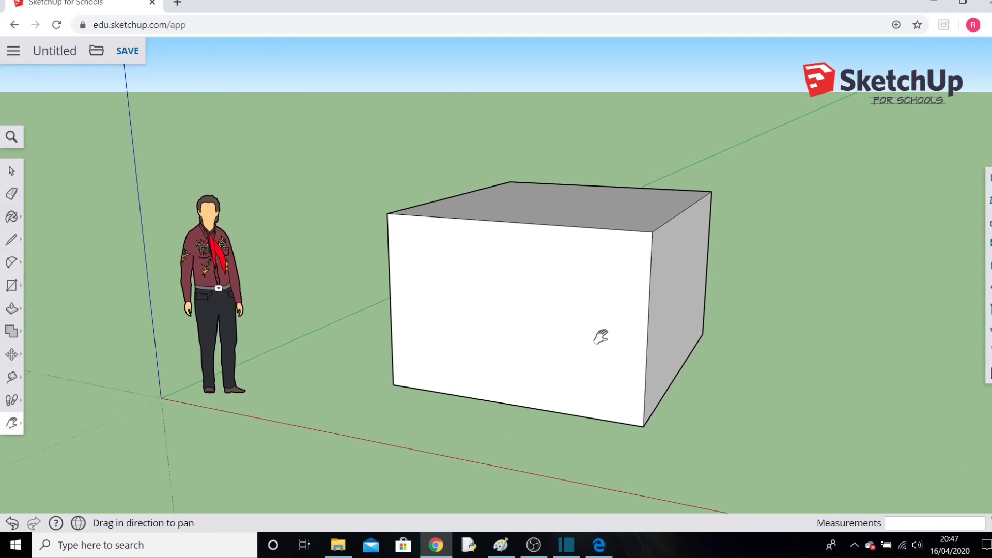
left_click(12, 423)
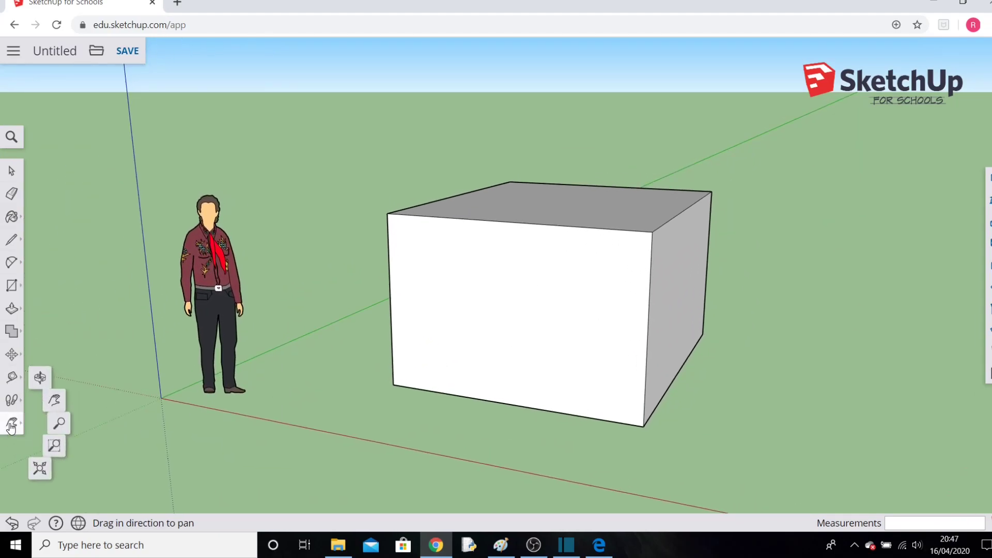
left_click(59, 423)
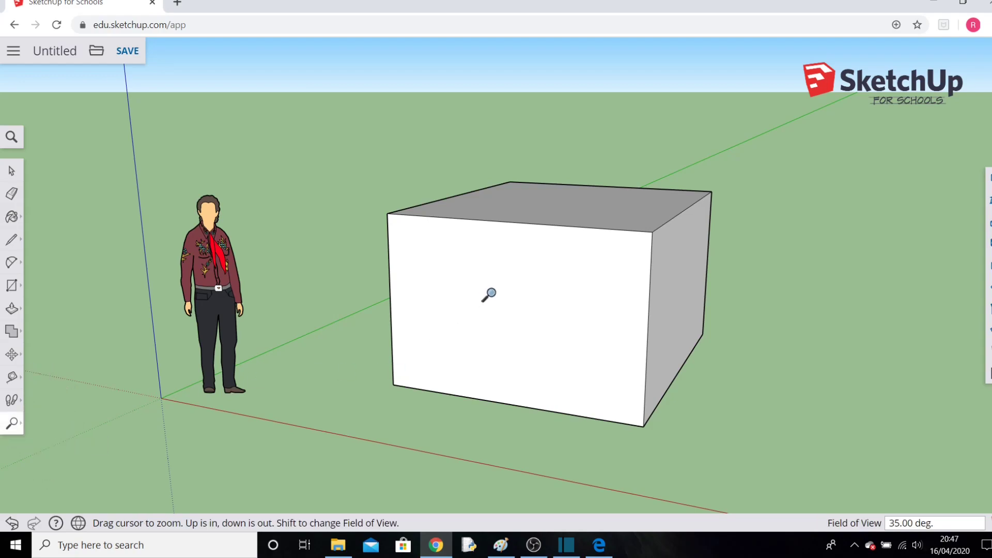
left_click_drag(489, 293, 506, 321)
Zoom into the box's upper corner area with Zoom Window, and bring the whole model back into view with Zoom Extents.
mouse_move(14, 427)
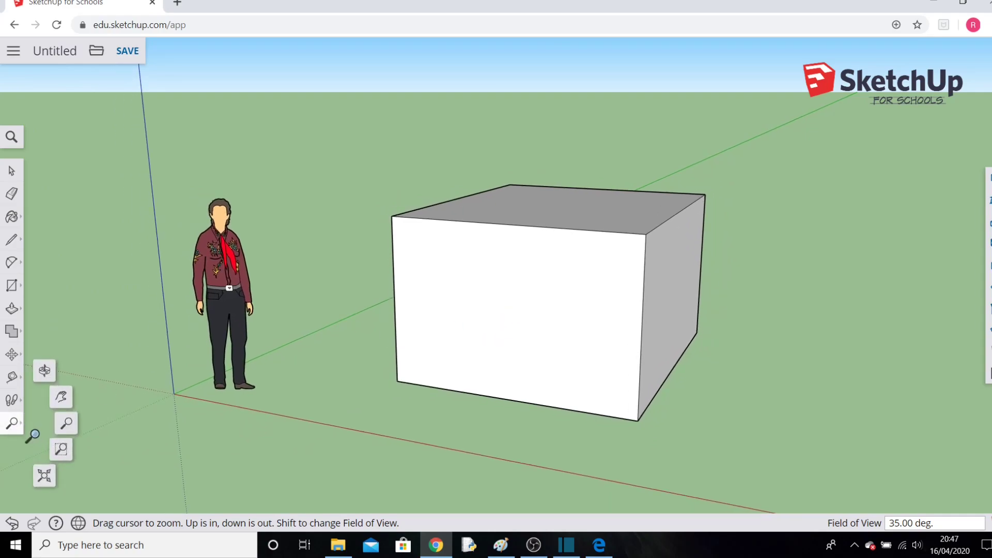
left_click(67, 453)
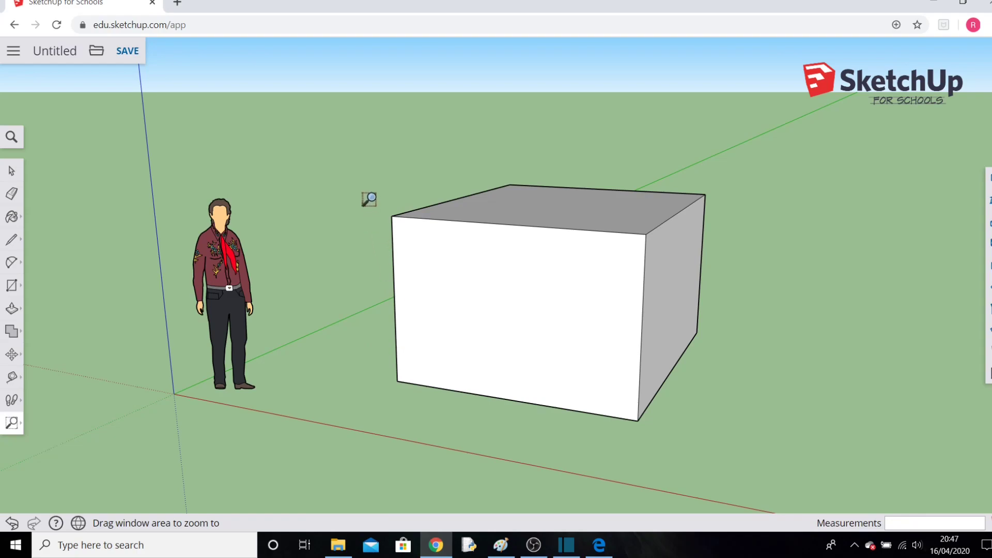
left_click_drag(372, 193, 541, 321)
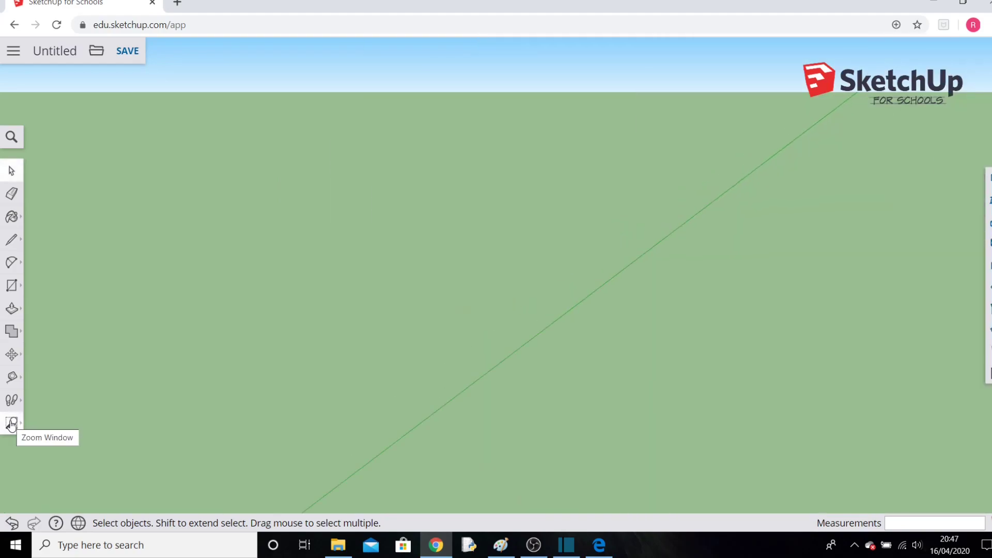
left_click(12, 423)
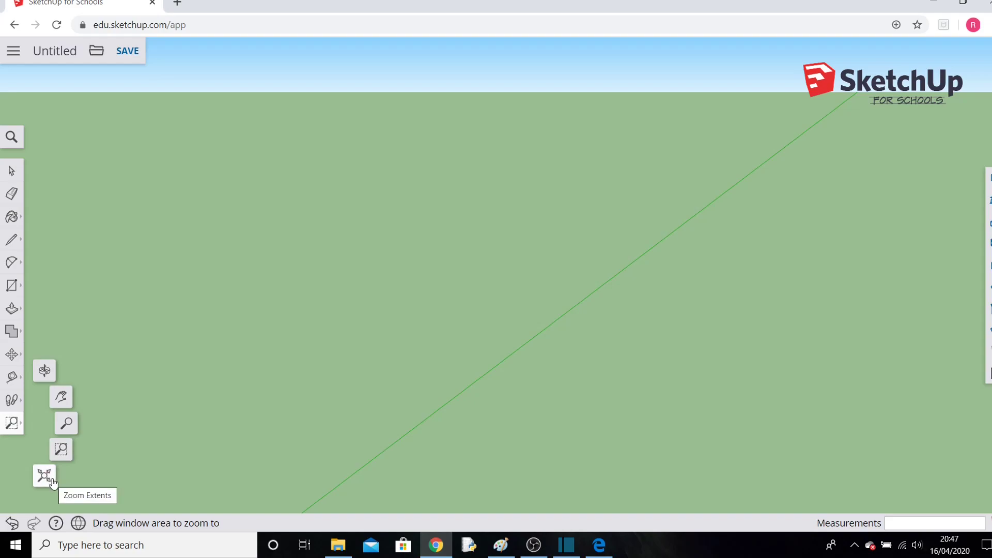
left_click(44, 476)
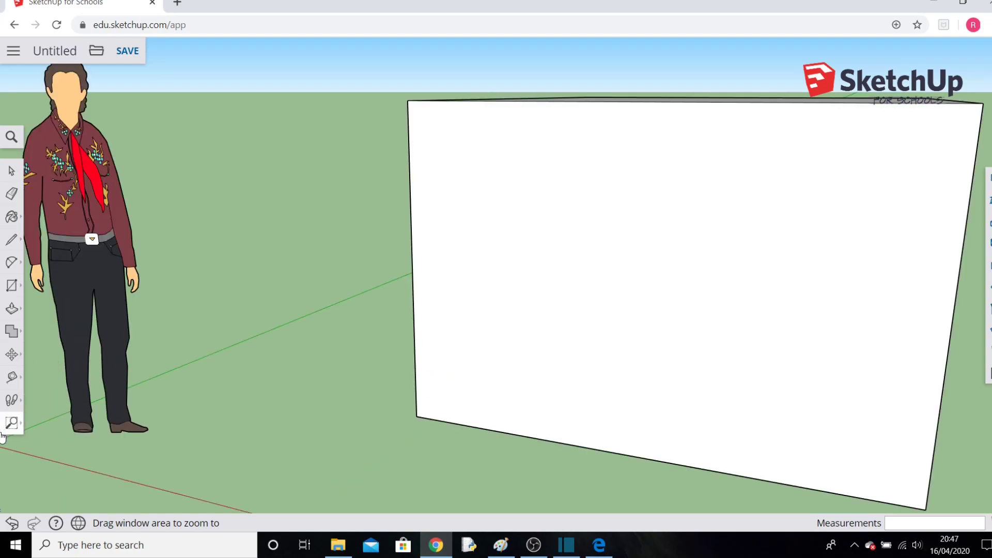
left_click(17, 428)
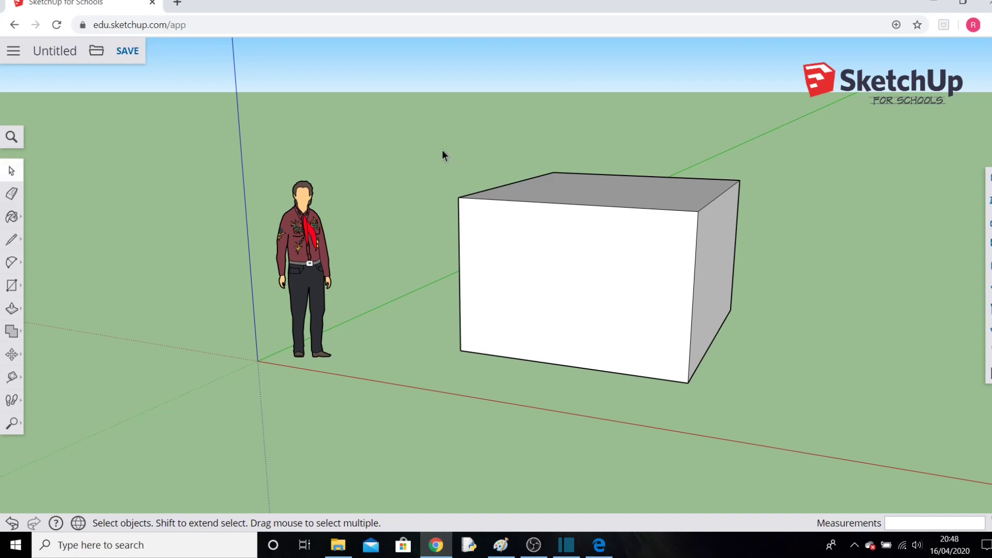
Select all faces and edges of the box and delete them, keeping the standing figure.
left_click_drag(427, 141, 829, 410)
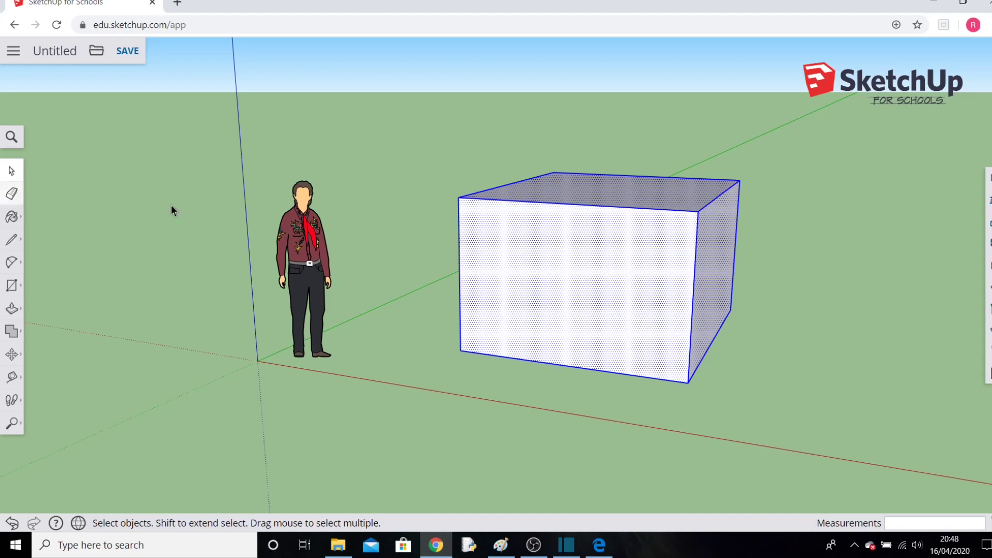
key("Delete")
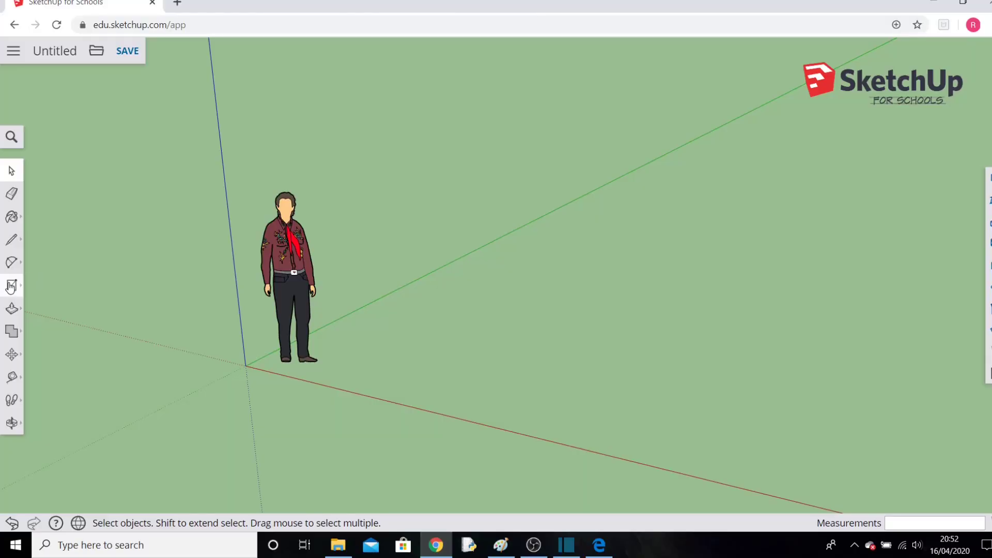
Draw a 4 m by 8 m rectangle on the ground beside the standing figure.
left_click(8, 288)
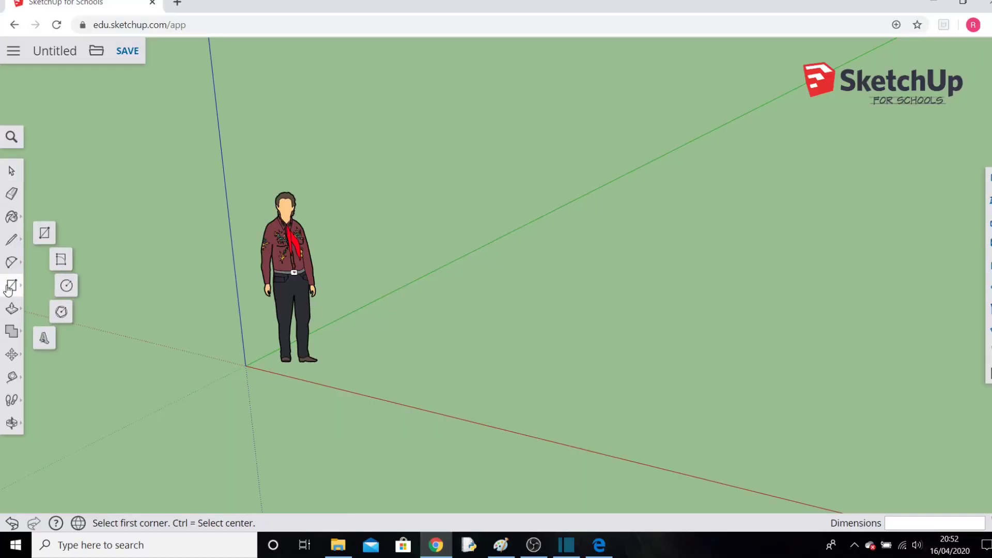
left_click(416, 357)
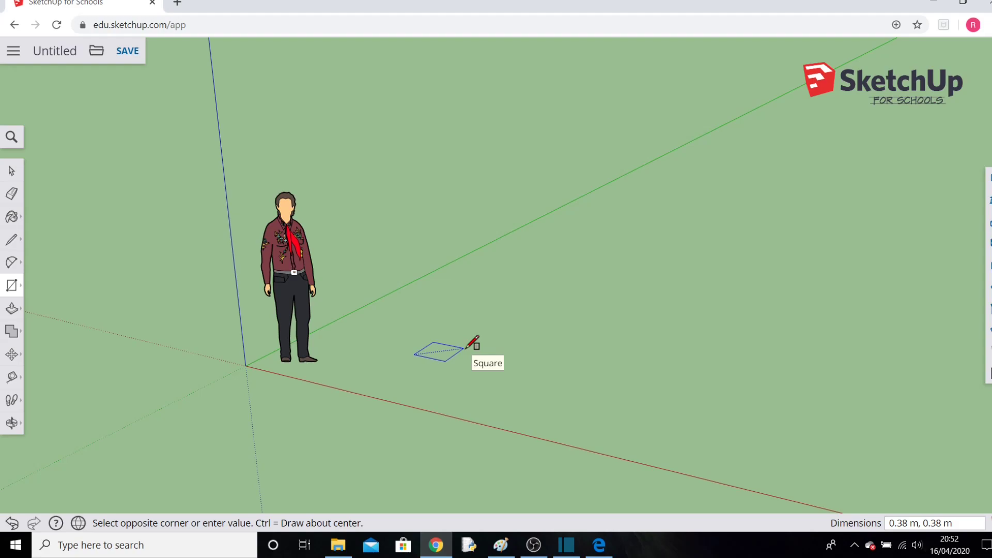
type("4m,8m")
key("Return")
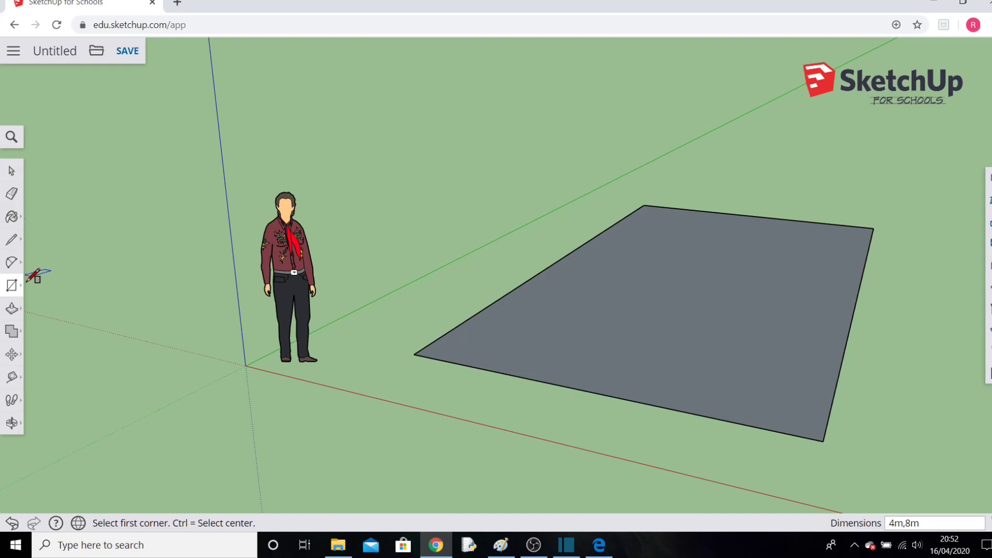
Push/Pull the 4 m by 8 m rectangle upward 2.50 m to form the building block.
left_click(12, 310)
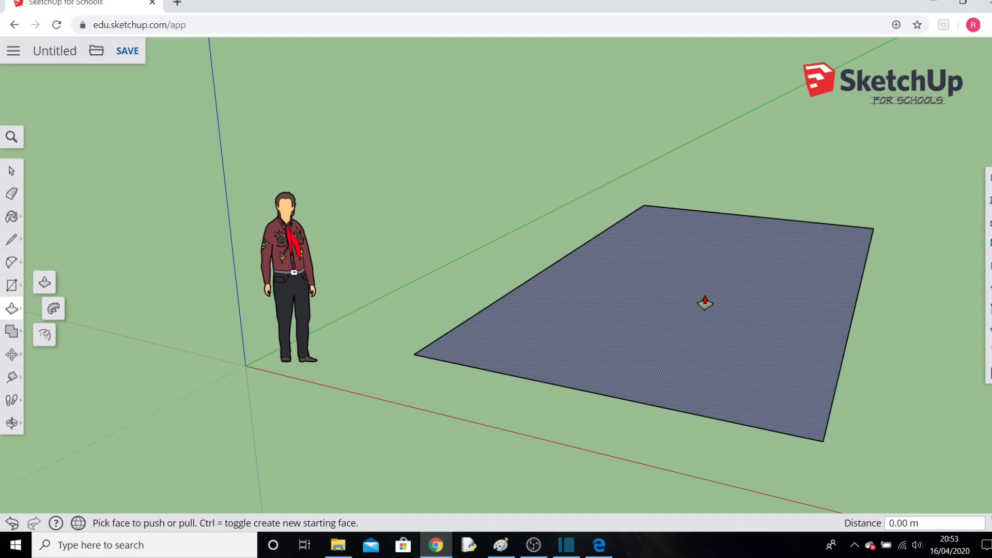
left_click_drag(704, 304, 703, 101)
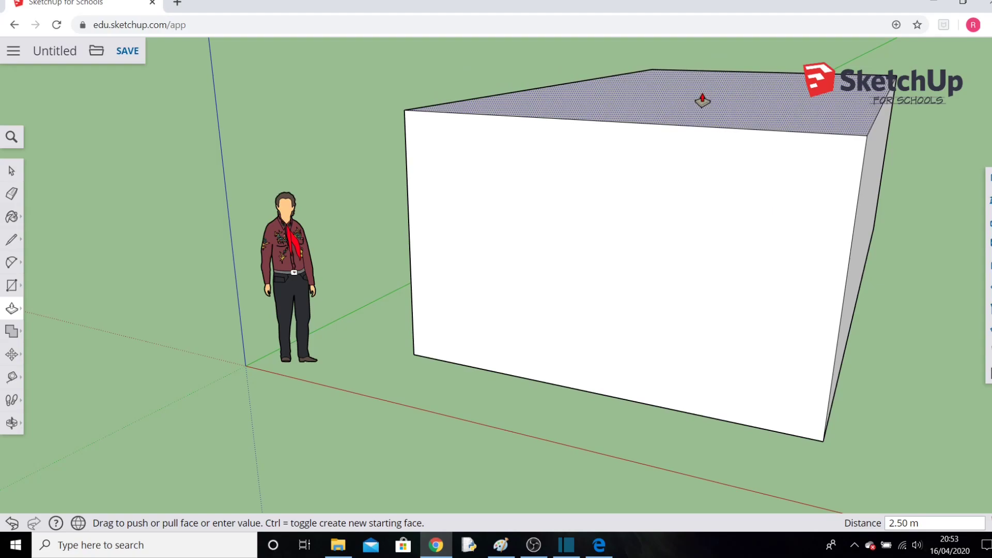
left_click_drag(703, 101, 702, 101)
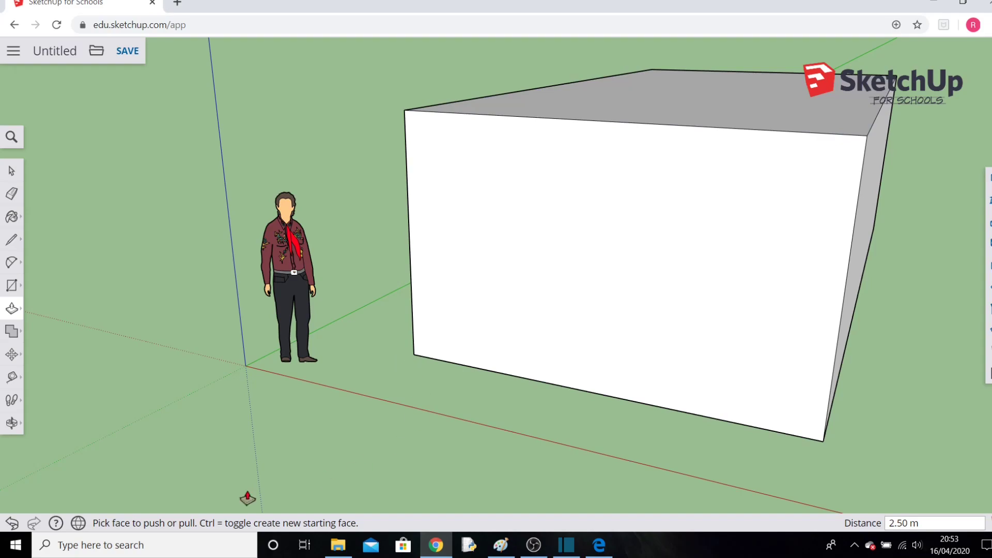
Draw an 8 m line lengthwise across the block's top face, joining the midpoints of its two short edges.
left_click(11, 423)
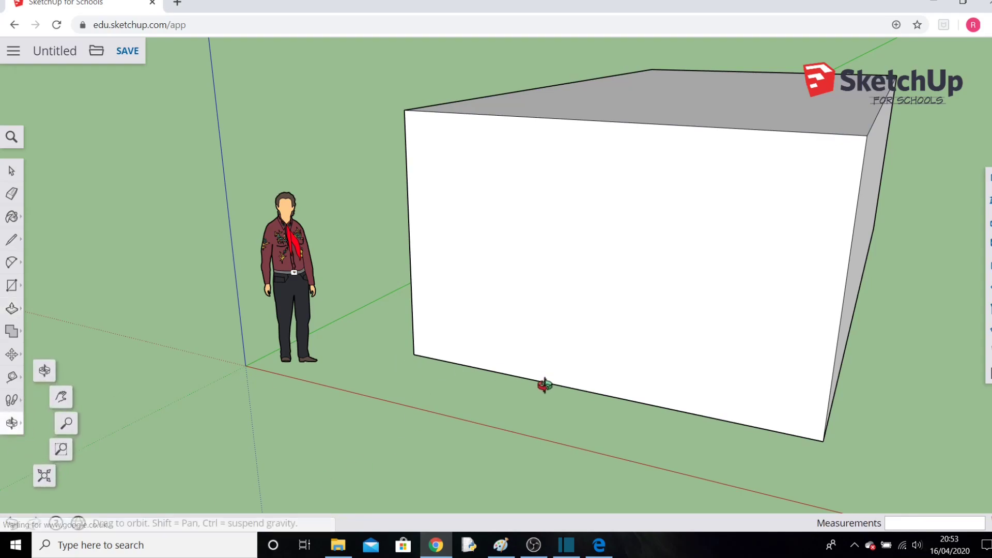
left_click(44, 371)
mouse_move(835, 275)
left_mouse_down()
mouse_move(747, 290)
mouse_move(897, 299)
mouse_move(844, 215)
mouse_move(821, 205)
mouse_move(802, 155)
mouse_move(822, 284)
left_mouse_up()
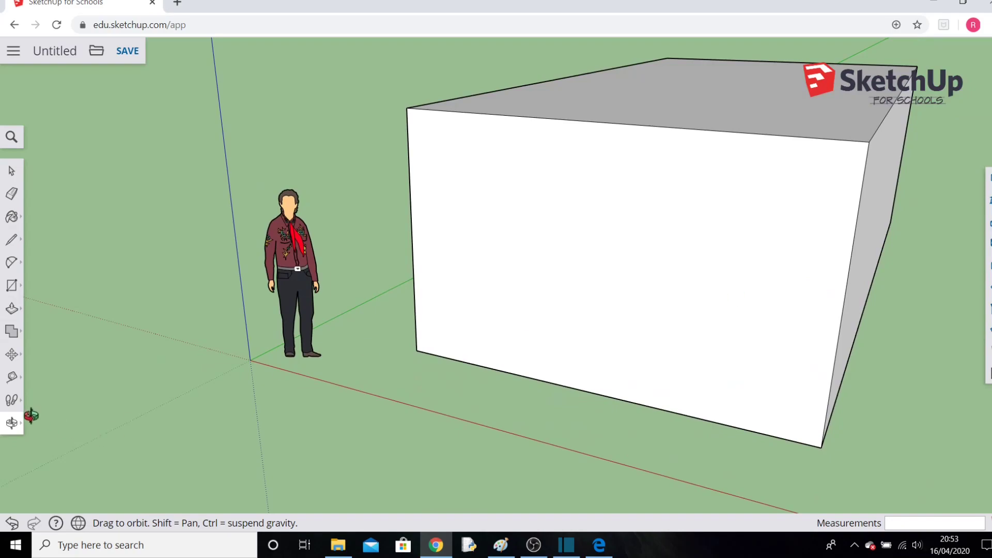
left_click(12, 422)
left_click(66, 424)
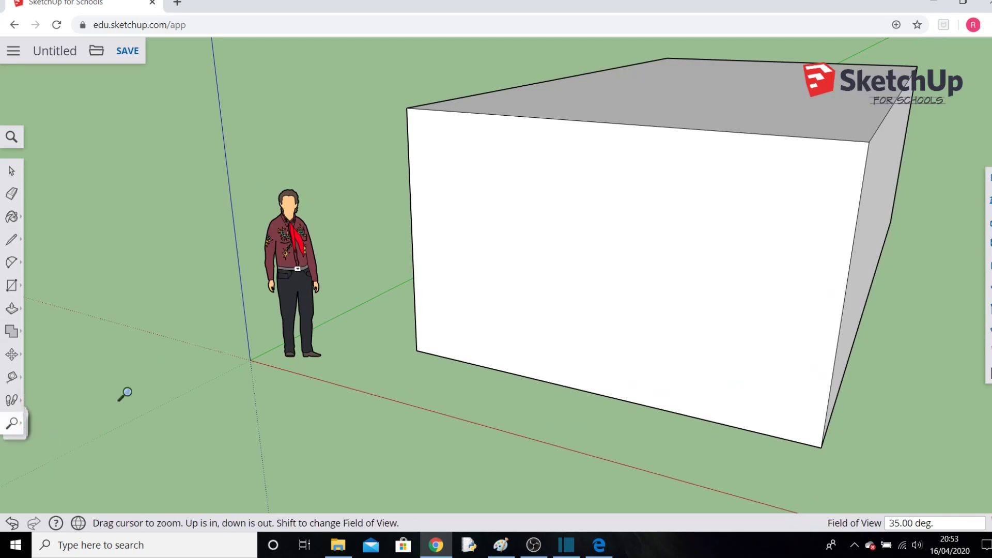
left_click_drag(571, 336, 560, 410)
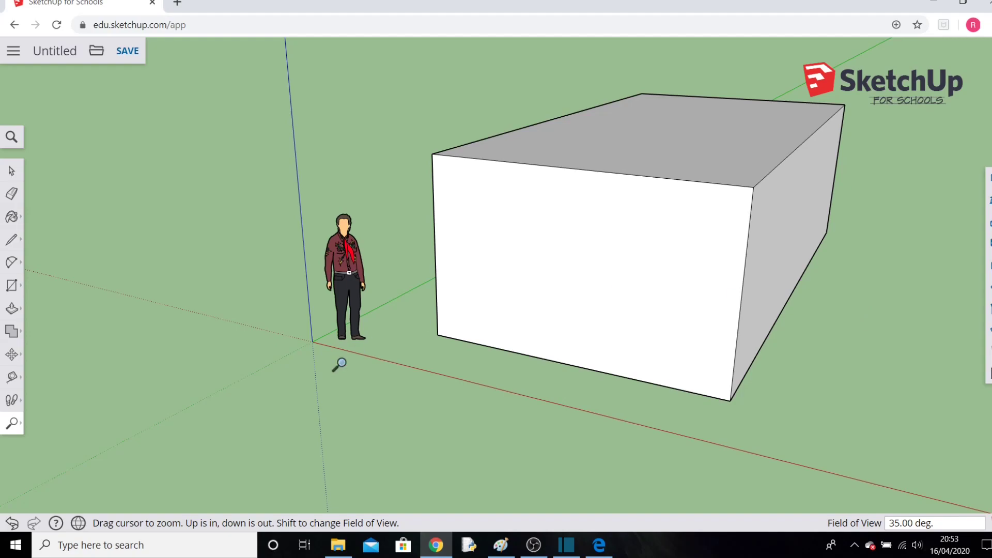
mouse_move(12, 425)
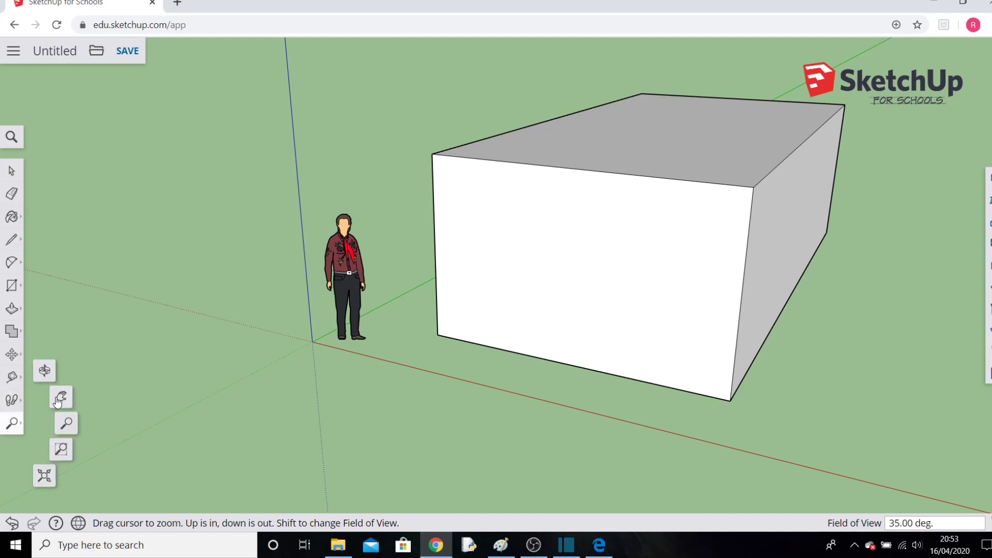
left_click(62, 395)
left_click_drag(666, 246, 541, 337)
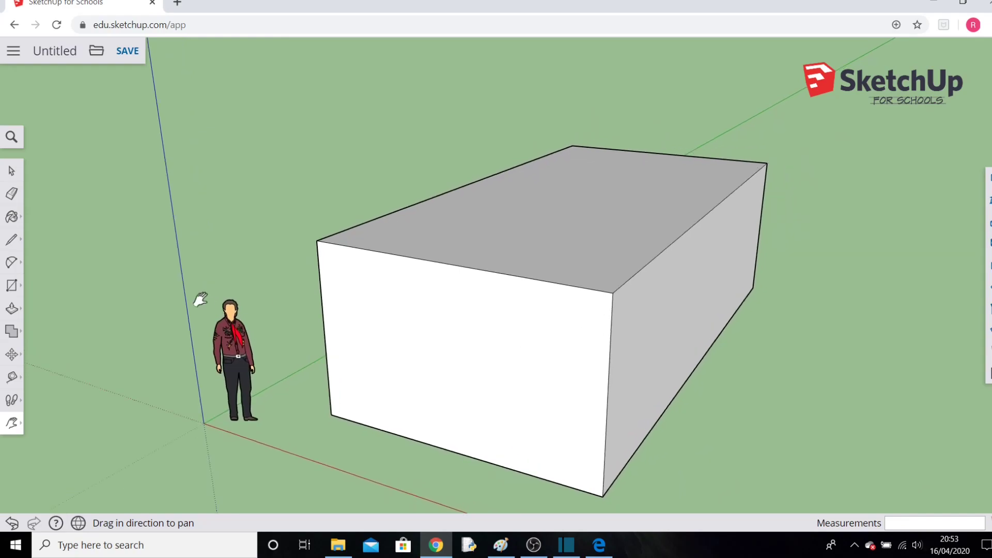
left_click(14, 243)
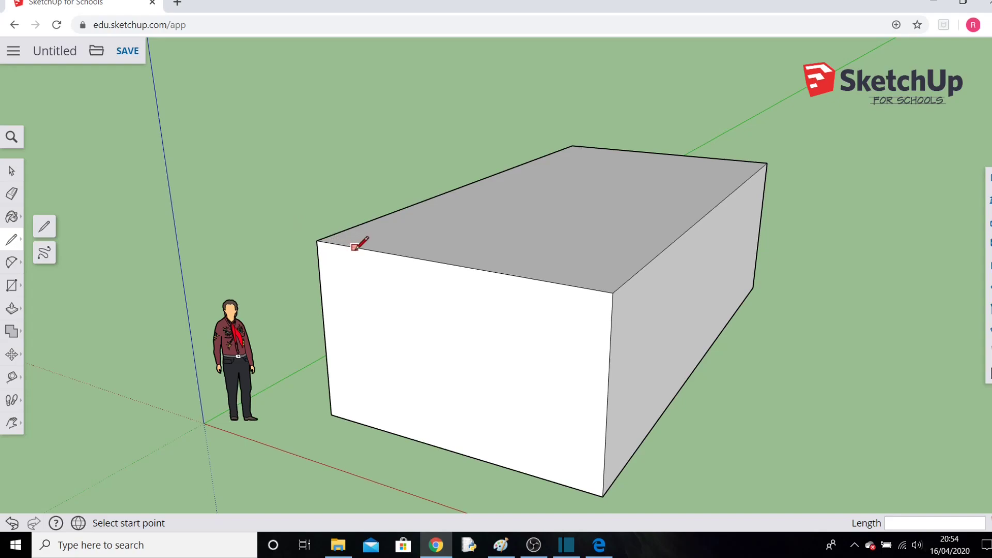
left_click(449, 263)
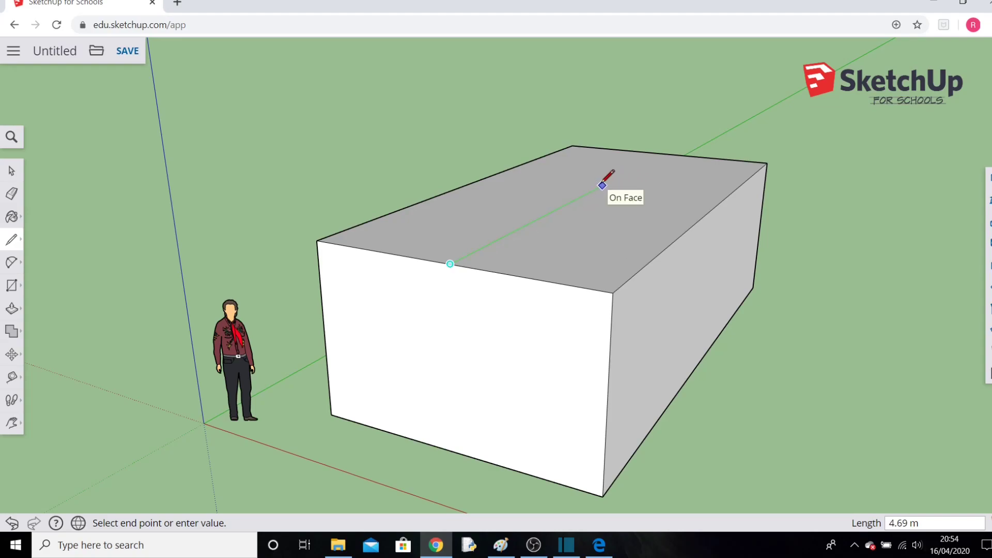
left_click(664, 153)
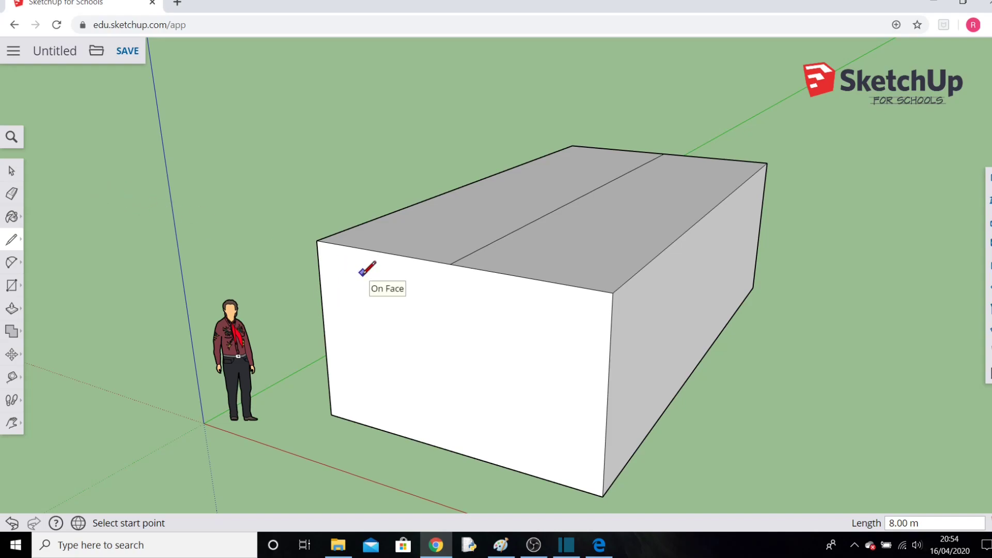
Select the centre line on the block's top face and move it straight up 1.30 m to form the roof ridge.
left_click(11, 172)
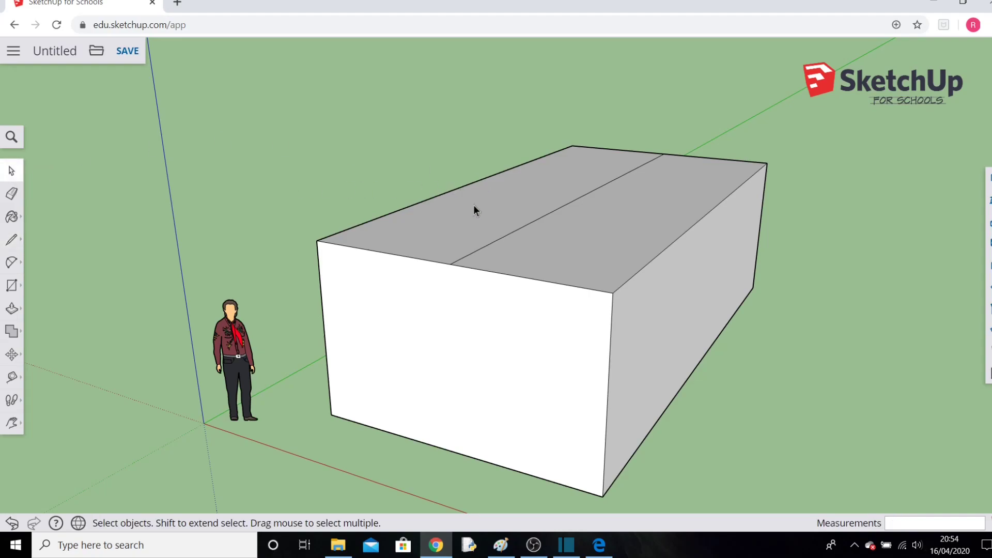
left_click(547, 213)
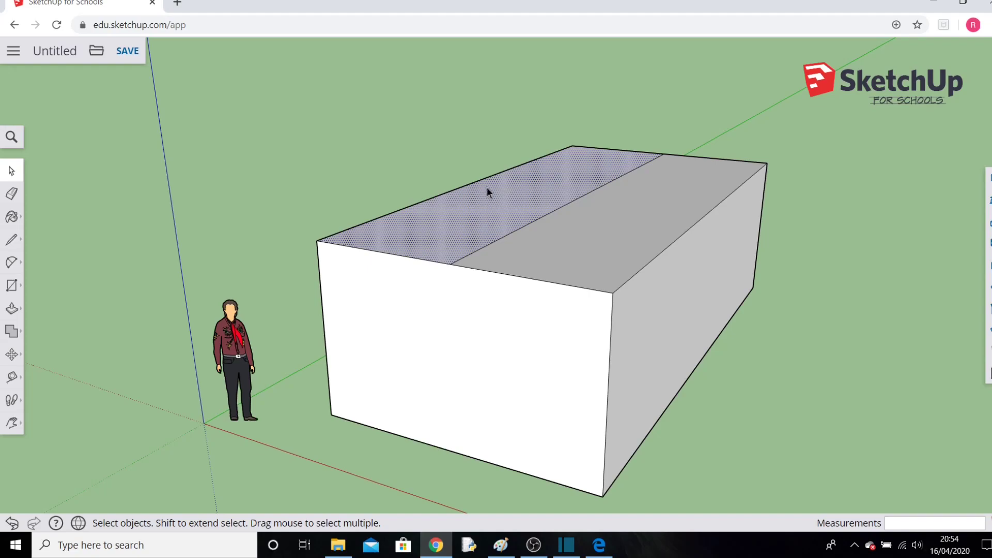
left_click(531, 226)
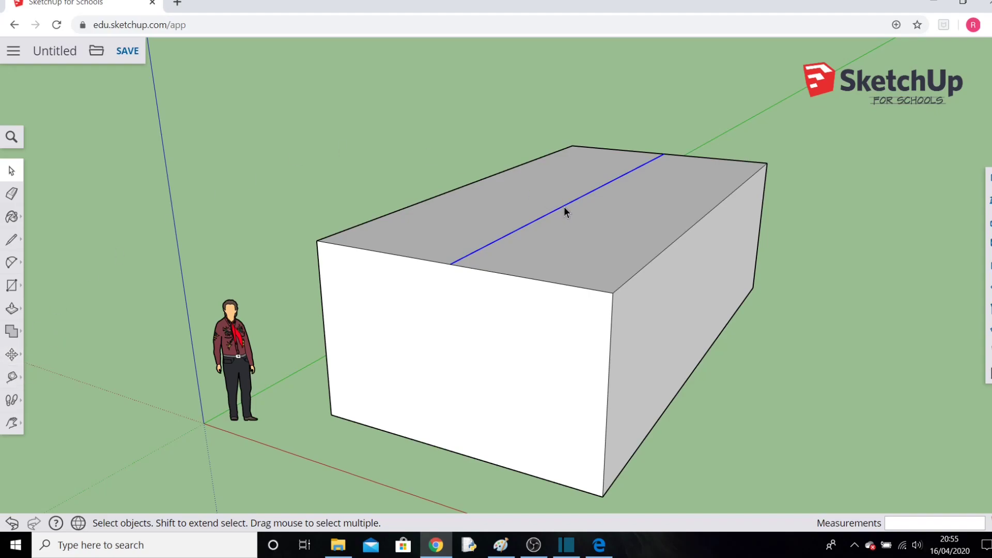
left_click(10, 355)
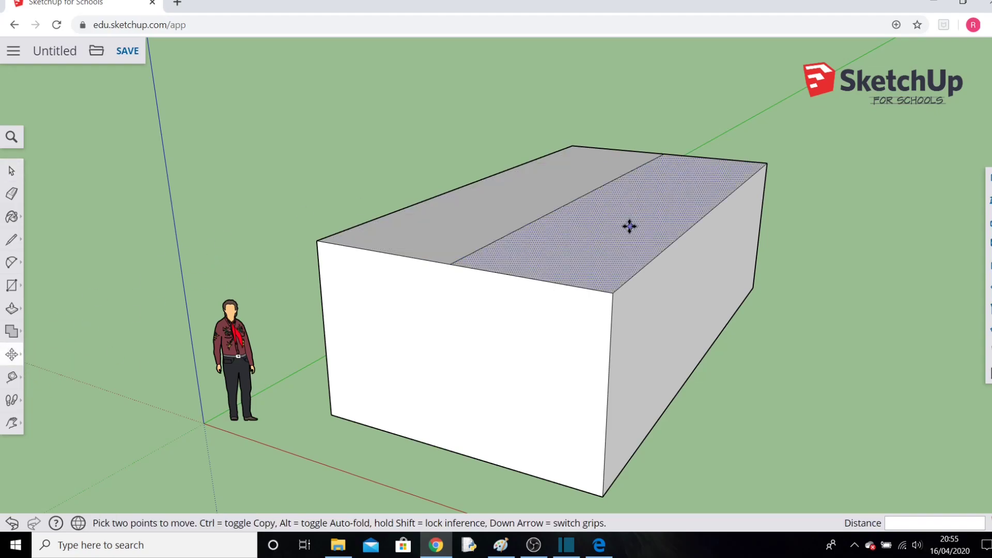
left_click(571, 202)
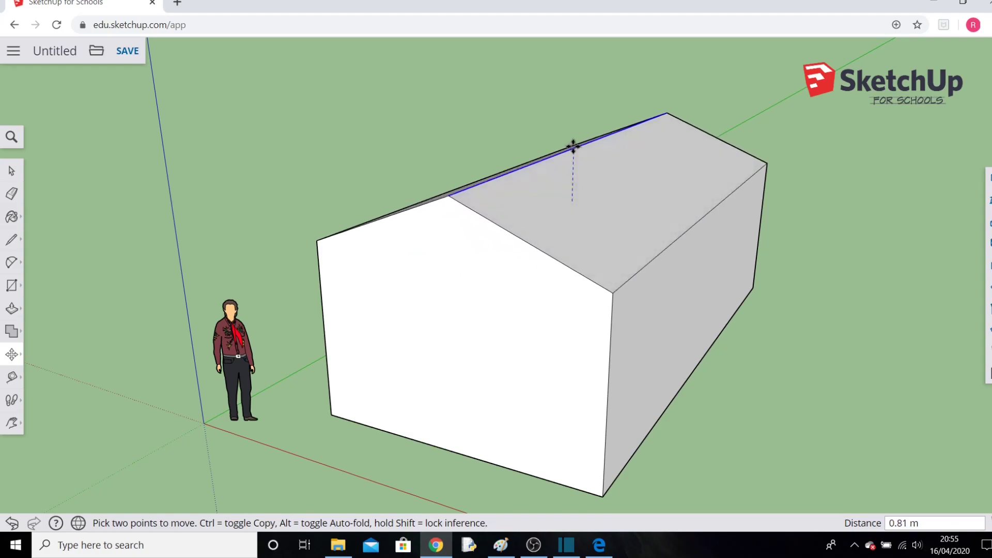
left_click(570, 114)
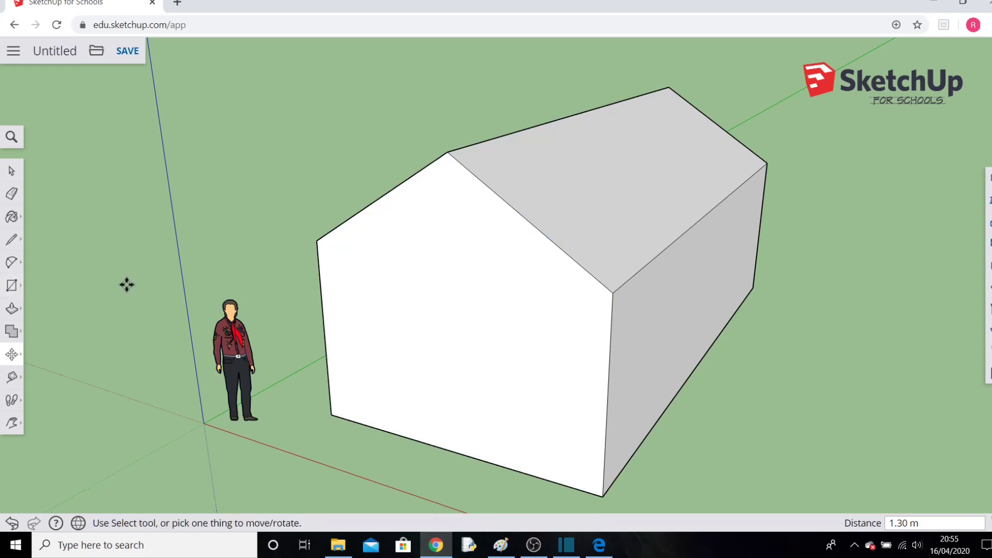
Draw an upright chimney outline about 0.45 m wide with lines standing on the front gable's sloping edge.
left_click(11, 246)
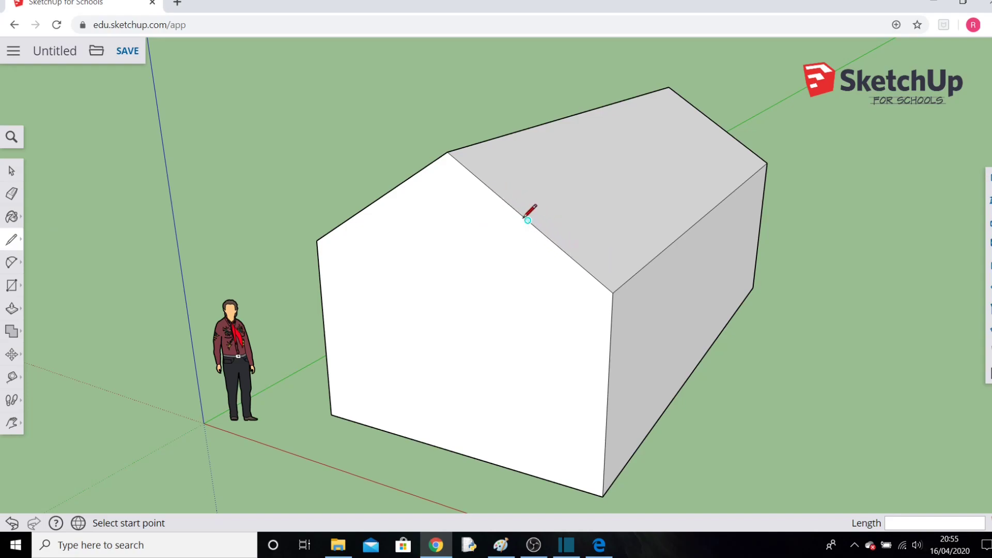
left_click(562, 249)
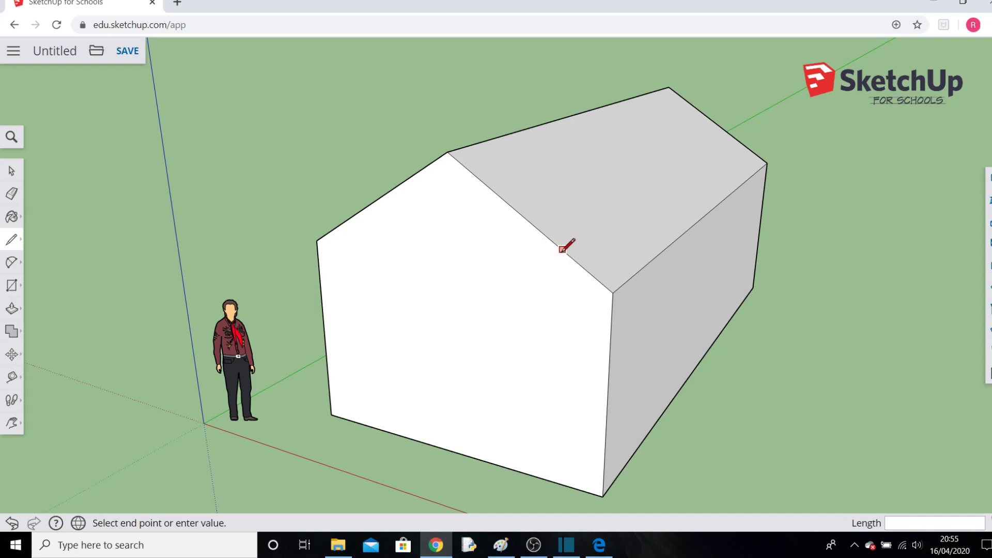
left_click(564, 167)
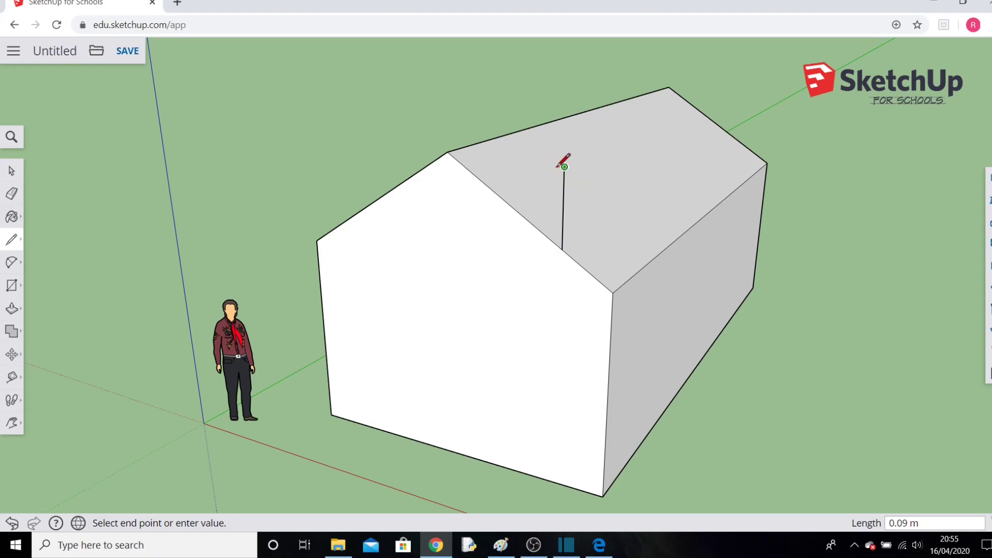
left_click(525, 163)
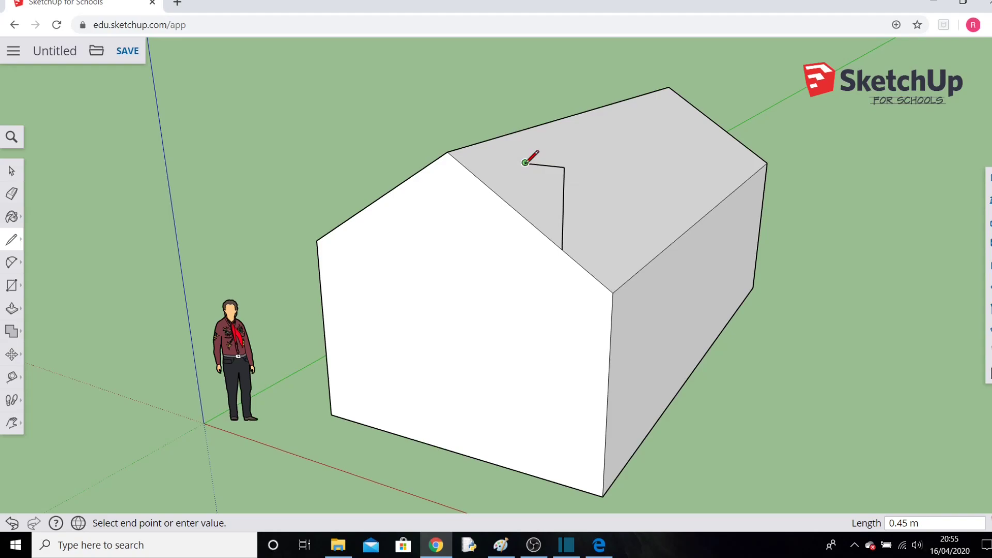
left_click(526, 217)
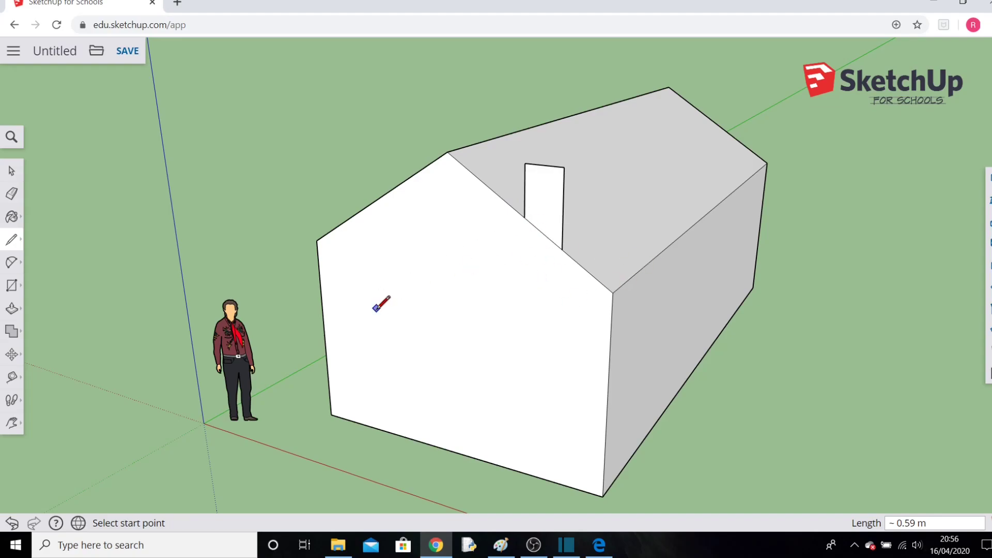
Push/Pull the chimney outline 1.14 m back over the roof, and push its front face back 0.56 m from the gable.
left_click(12, 424)
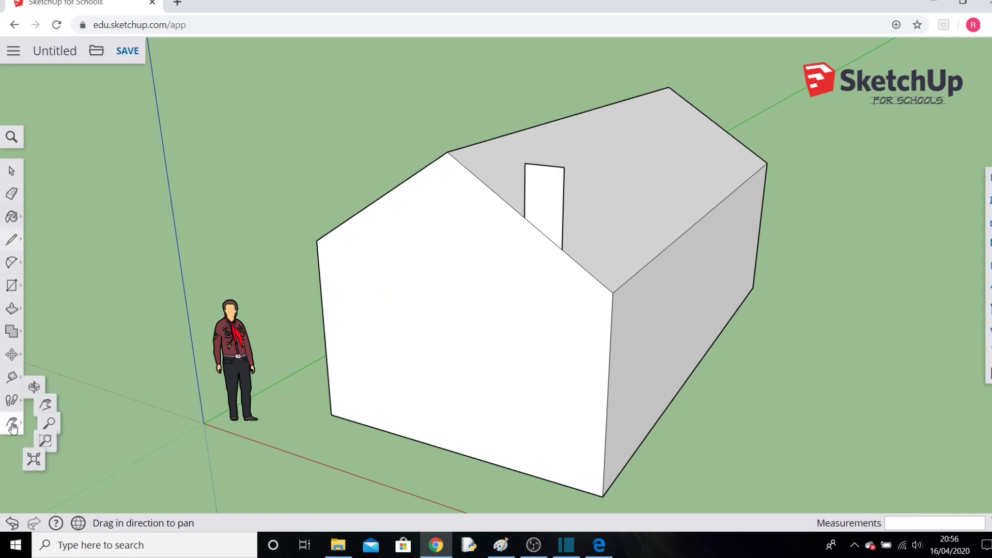
left_click_drag(609, 270, 567, 273)
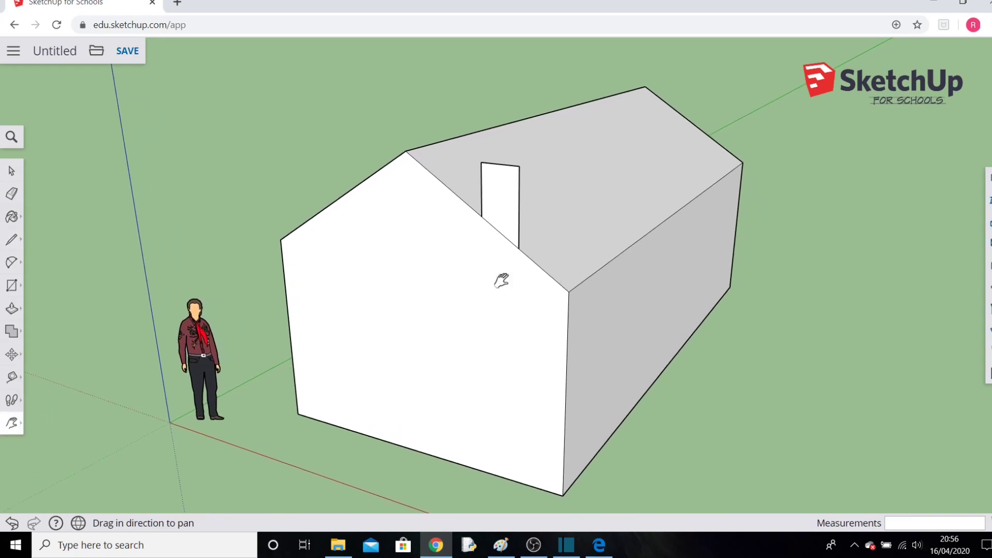
mouse_move(7, 429)
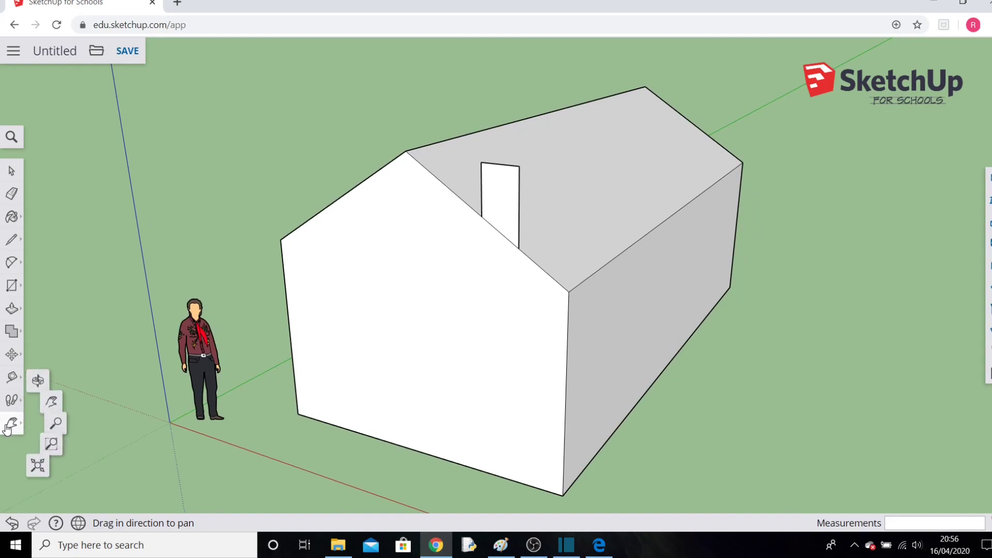
left_click(55, 423)
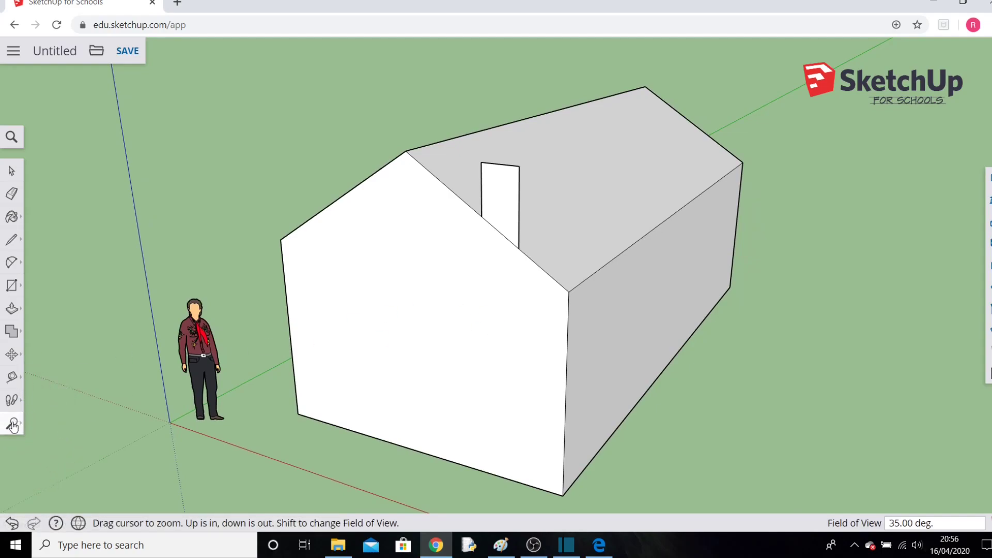
mouse_move(13, 424)
left_click(61, 367)
left_click_drag(580, 272, 505, 290)
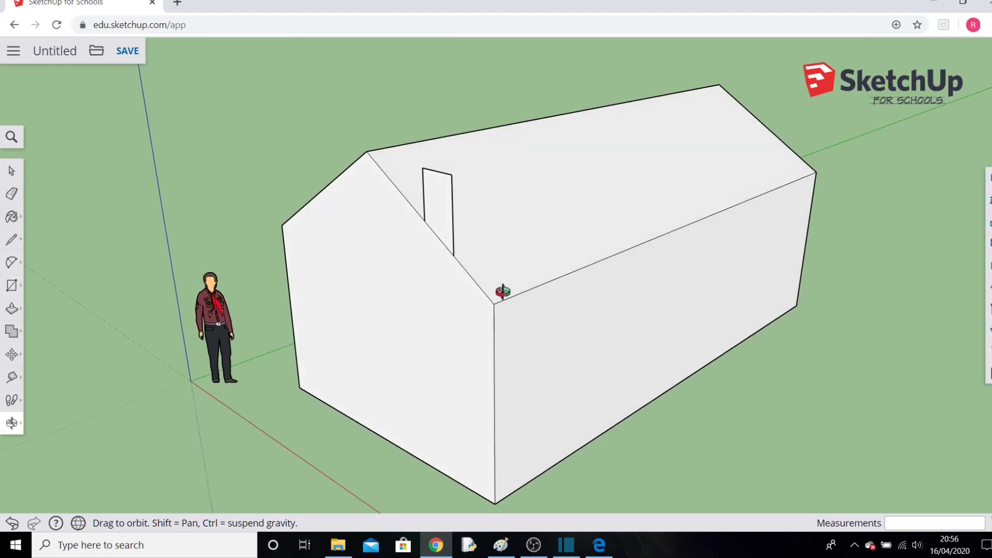
left_click(14, 314)
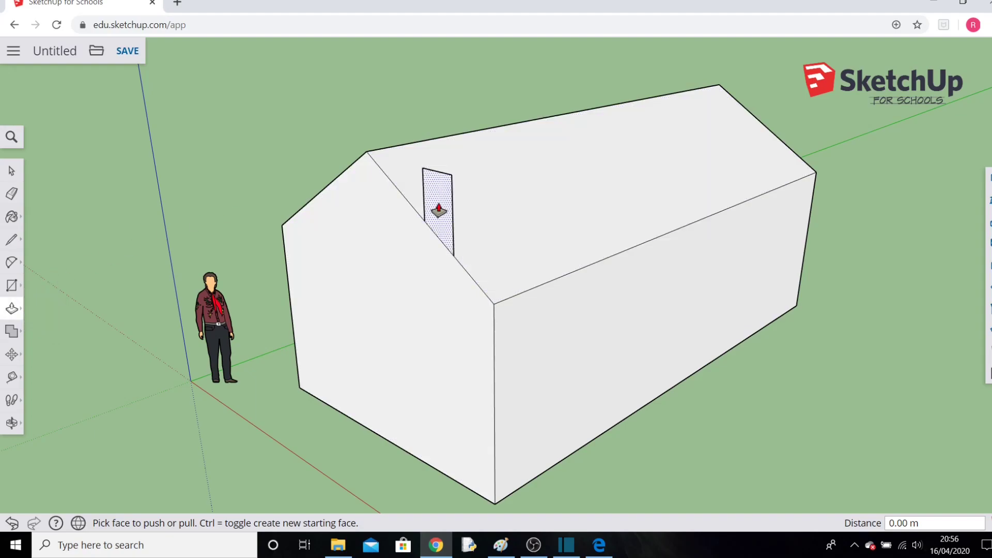
left_click(439, 211)
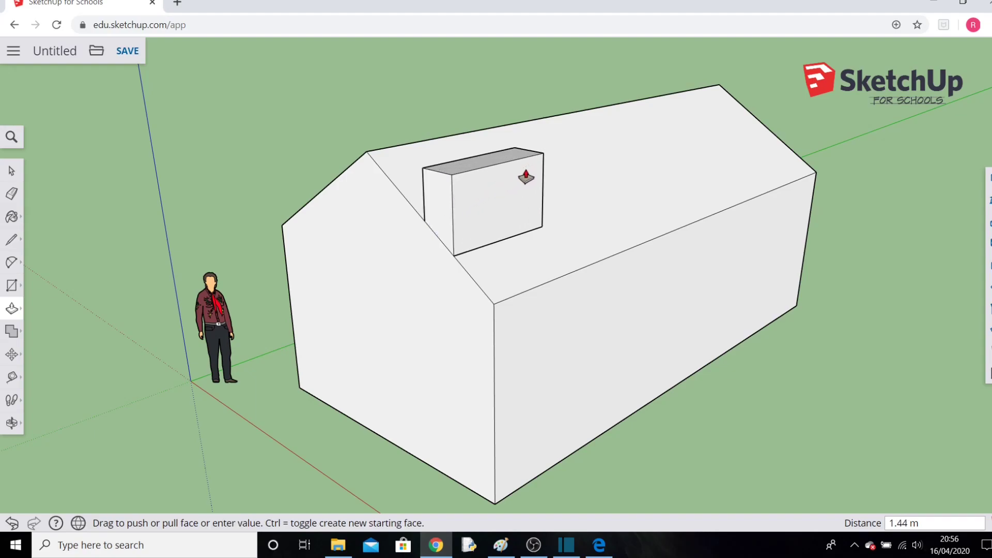
left_click(512, 187)
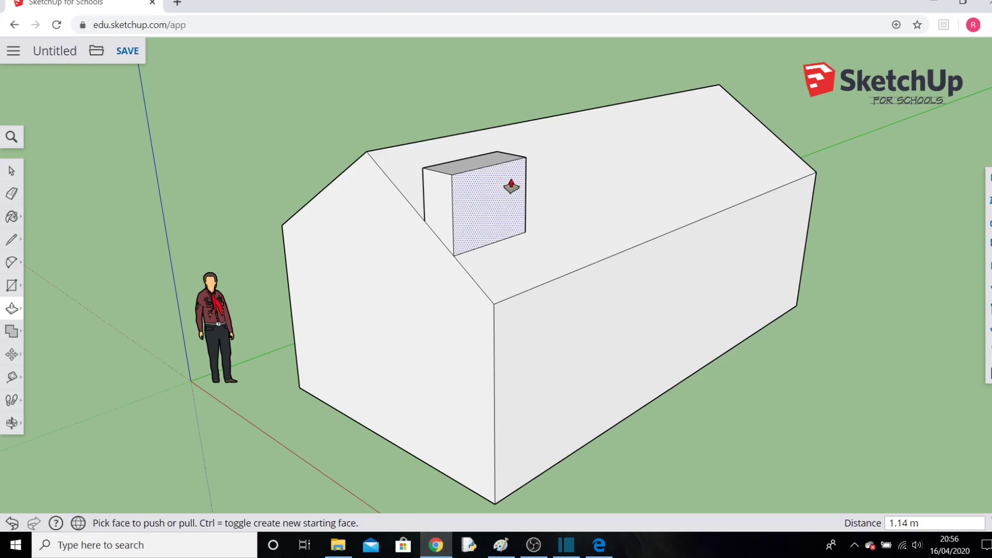
left_click(442, 203)
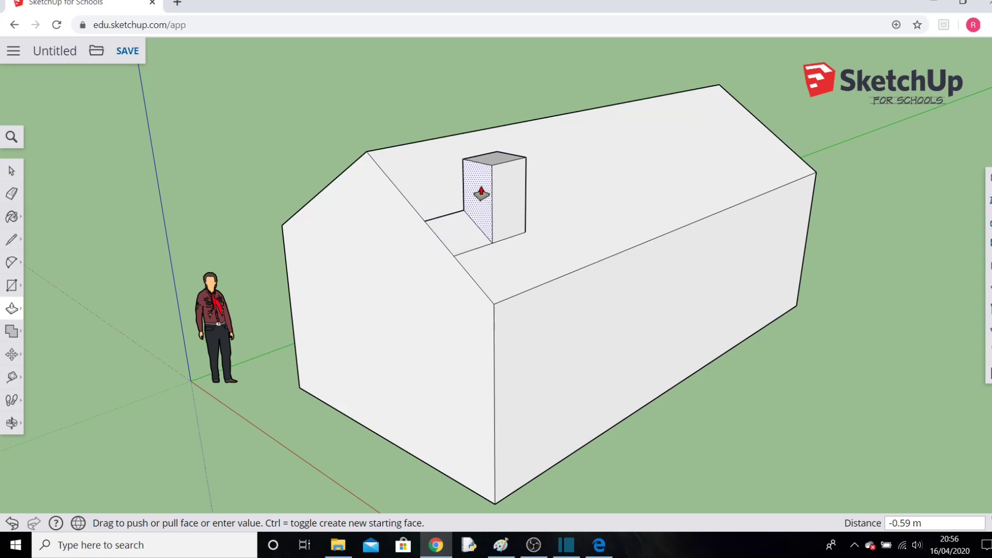
left_click(480, 193)
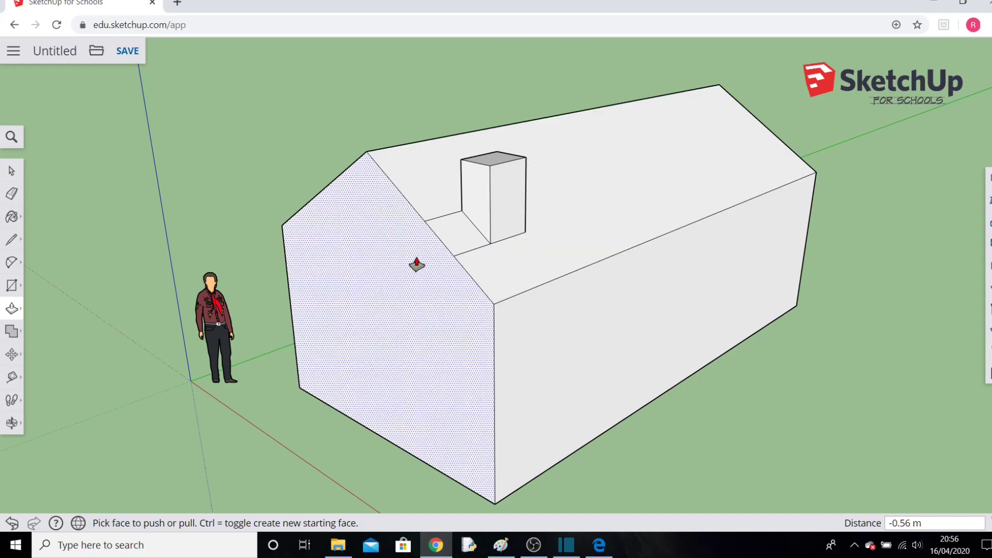
Delete the two leftover lines on the roof between the chimney and the gable edge.
left_click(11, 172)
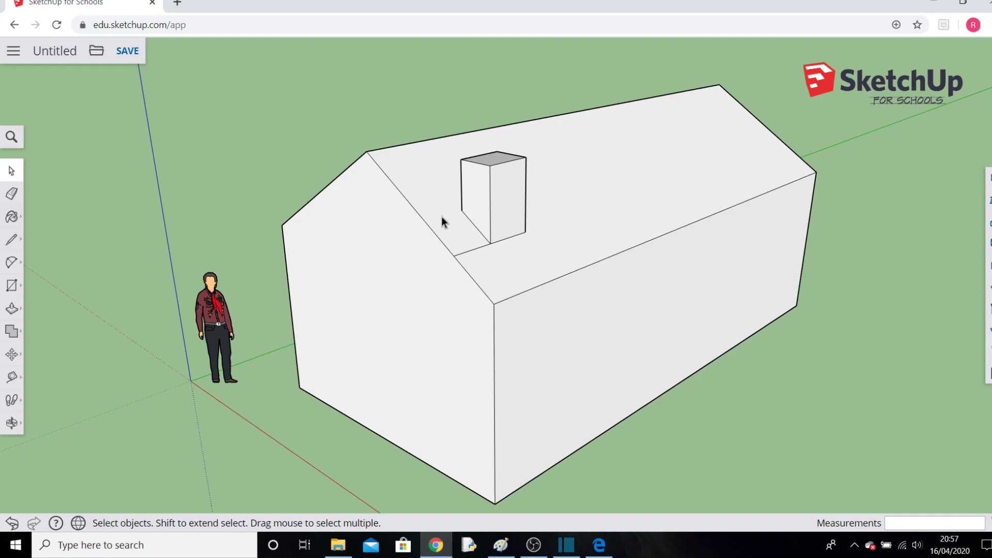
left_click(475, 248)
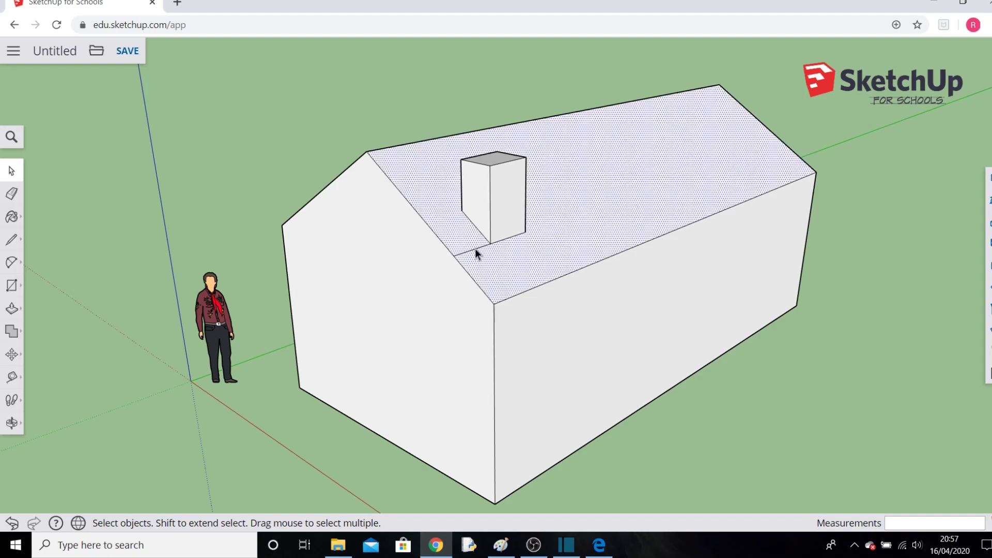
left_click(475, 249)
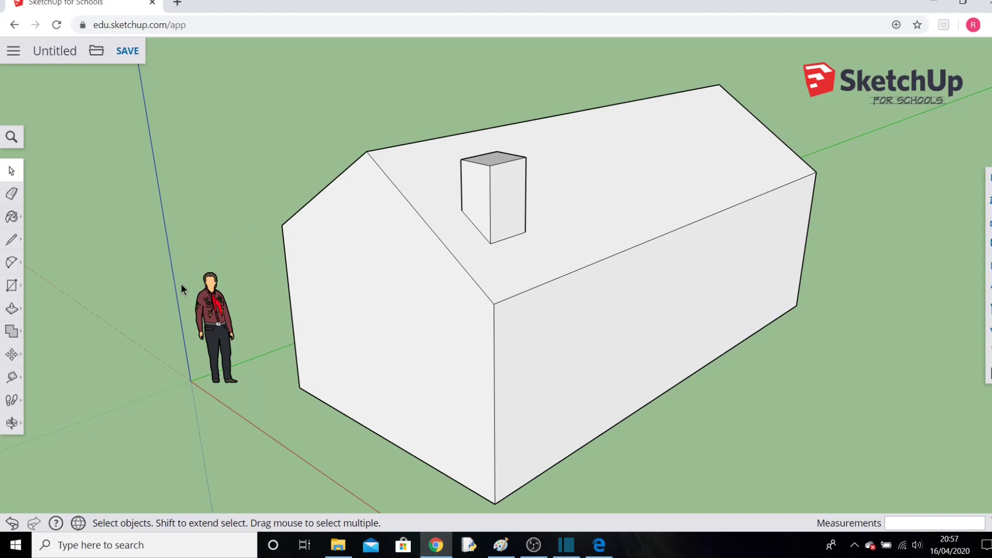
Draw a door rectangle about 1.08 m by 2.09 m and a window rectangle about 2.63 m by 0.85 m on the long side wall.
left_click(12, 285)
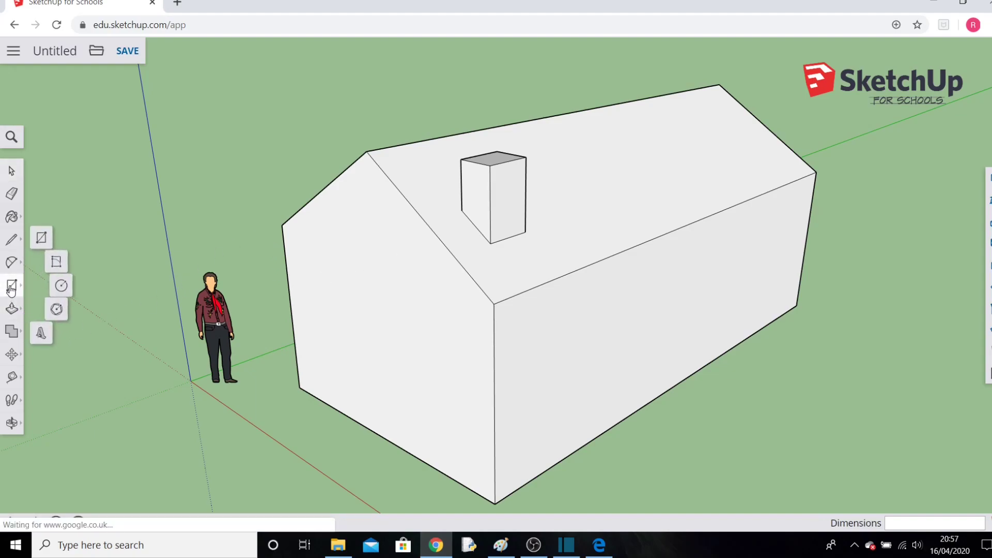
left_click(45, 241)
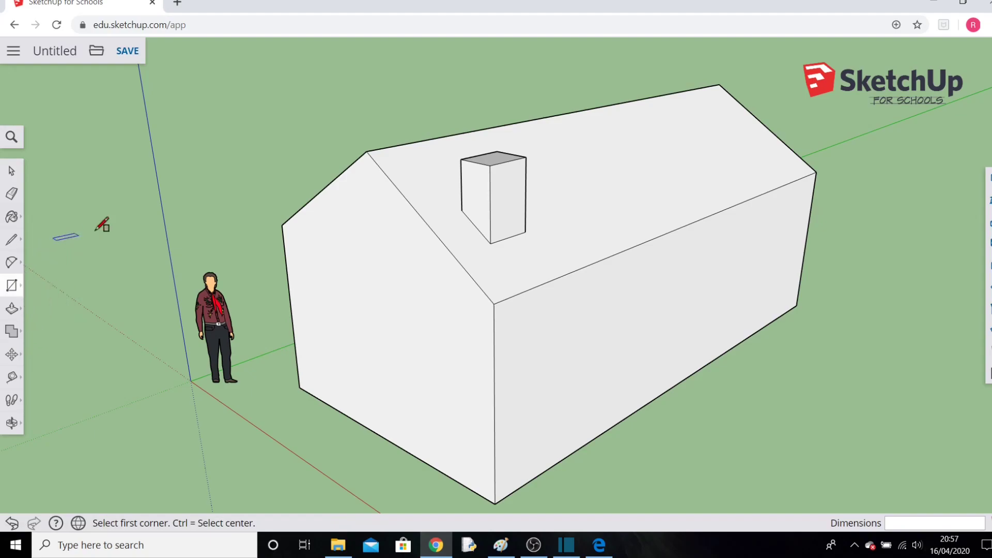
left_click(553, 466)
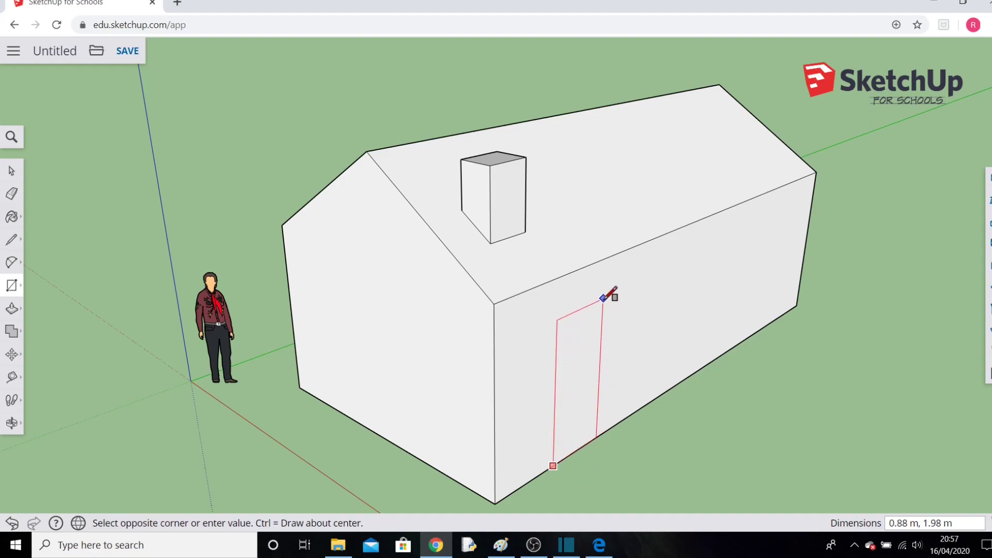
left_click(613, 285)
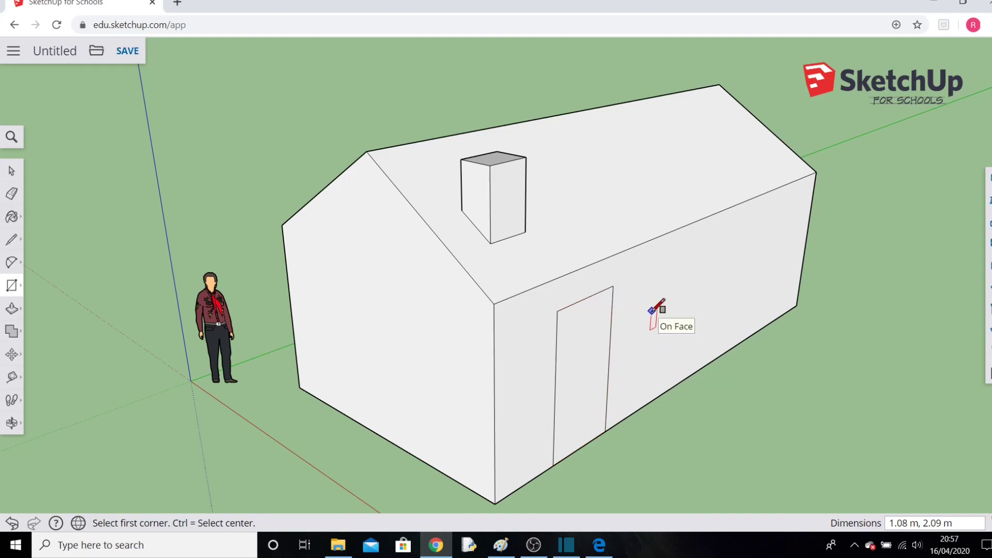
left_click(651, 308)
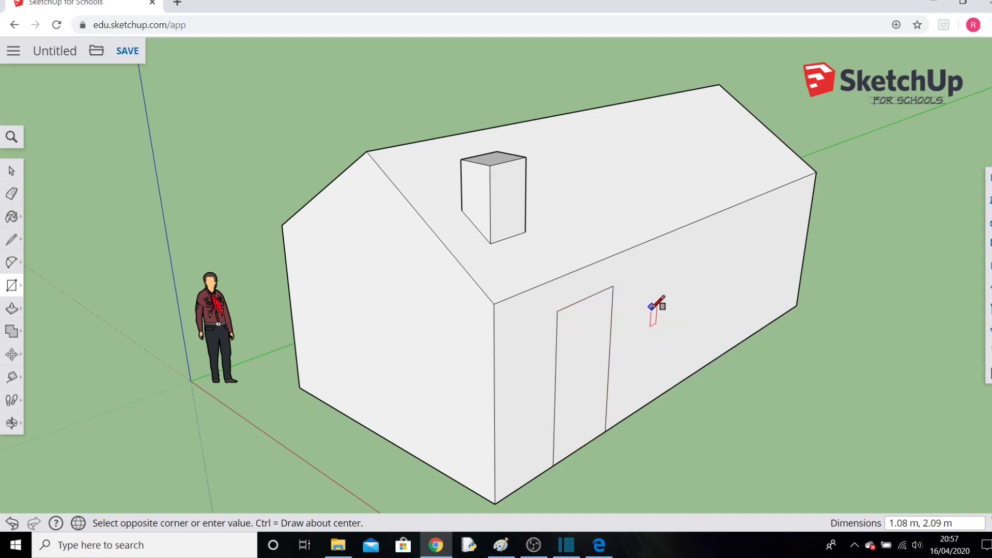
left_click(739, 309)
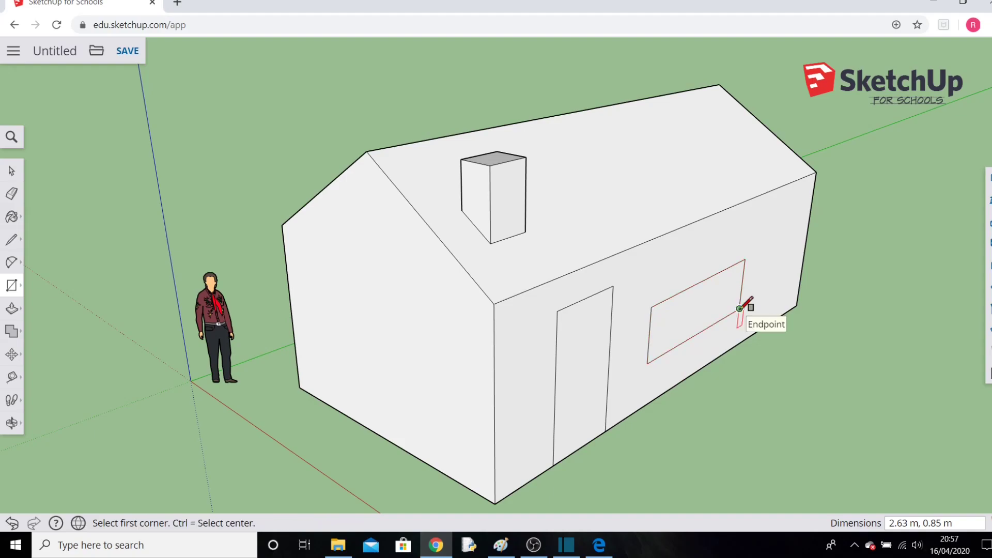
Push/Pull the door face inward 0.32 m and the window face inward 0.22 m to recess both into the wall.
left_click(13, 306)
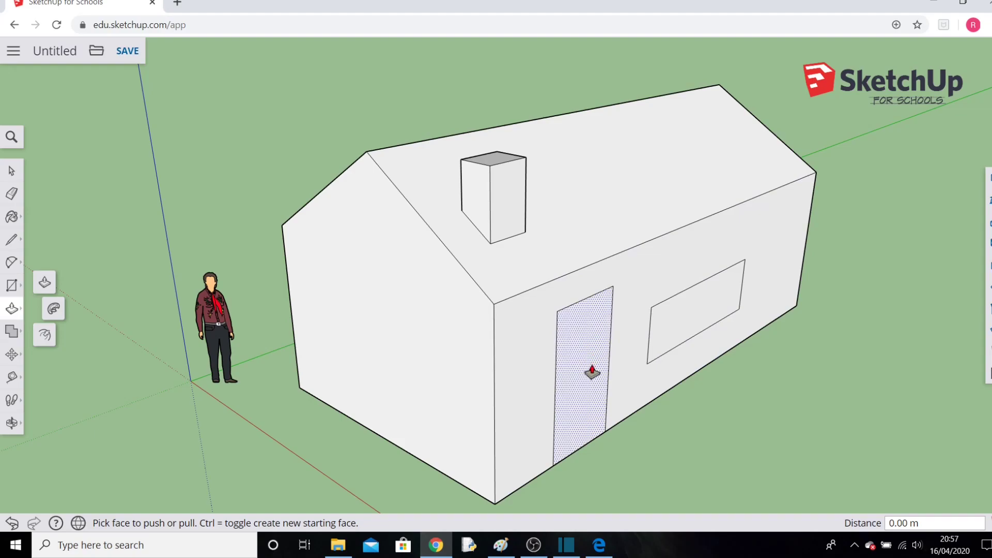
left_click(579, 359)
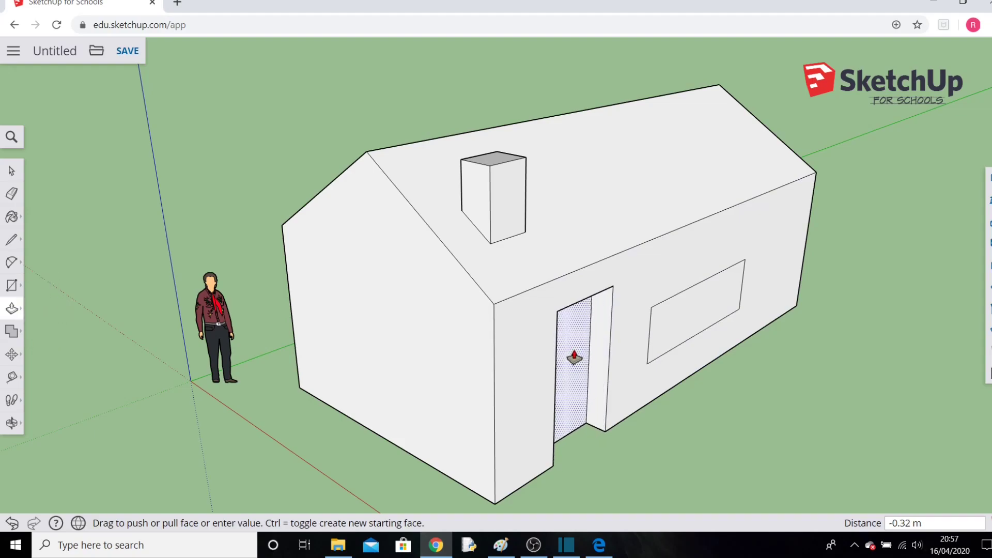
left_click(574, 357)
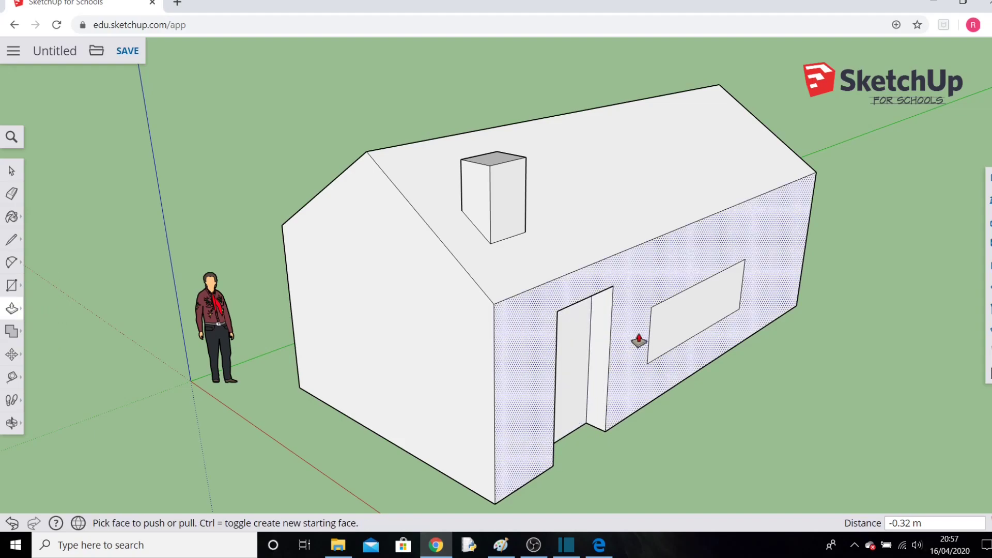
left_click(672, 336)
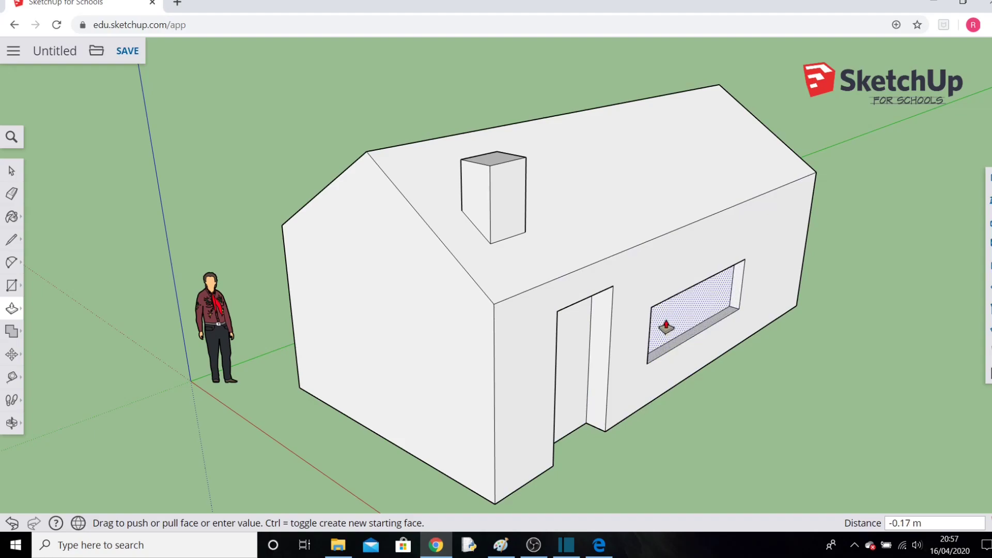
left_click(664, 326)
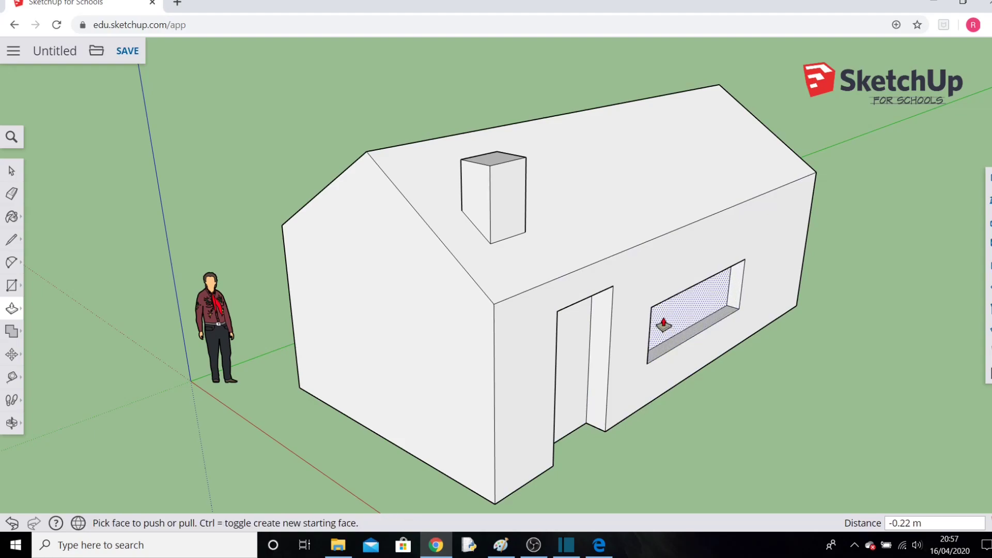
Delete the recessed door face and the recessed window face on the long side wall to open both into the house.
left_click(14, 423)
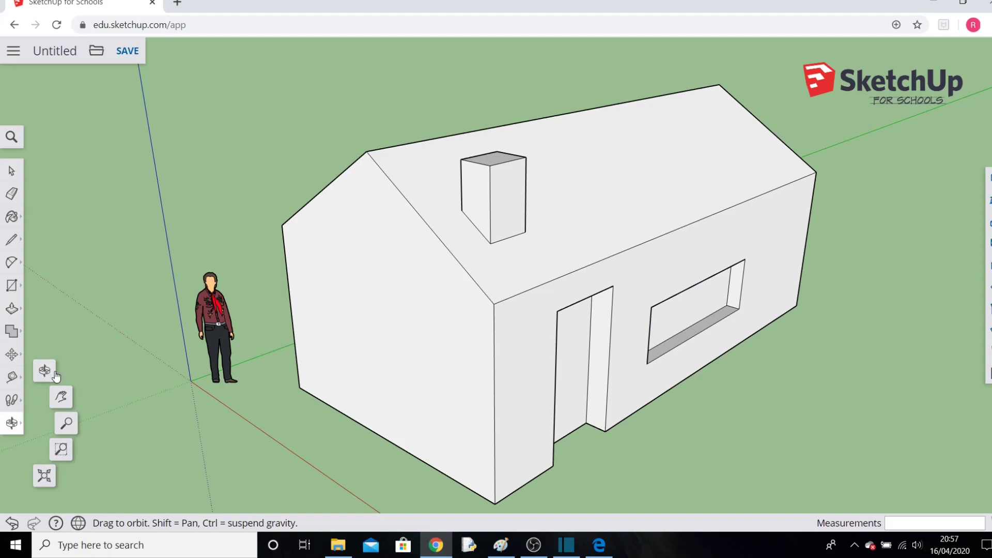
left_click_drag(705, 434, 523, 396)
left_click(11, 170)
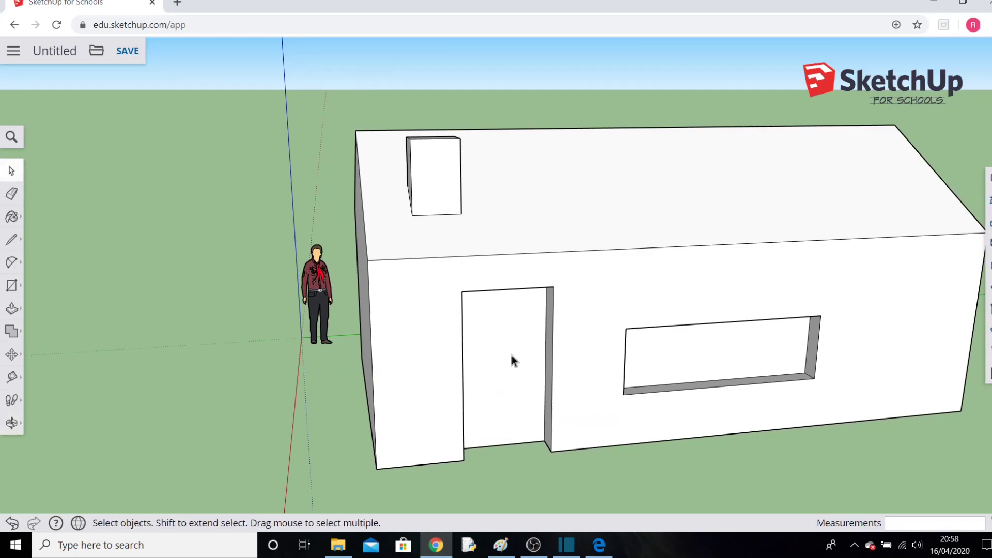
left_click(511, 361)
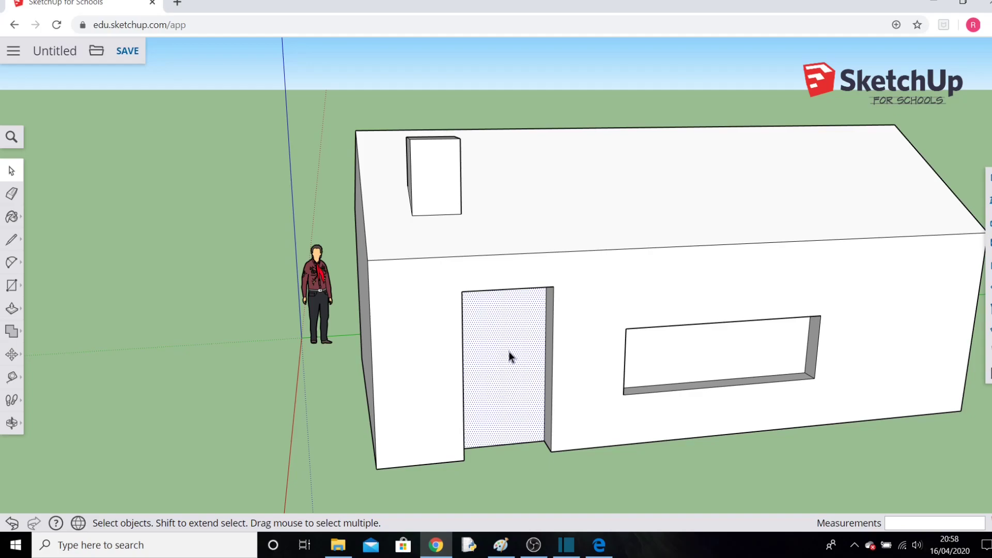
key("Delete")
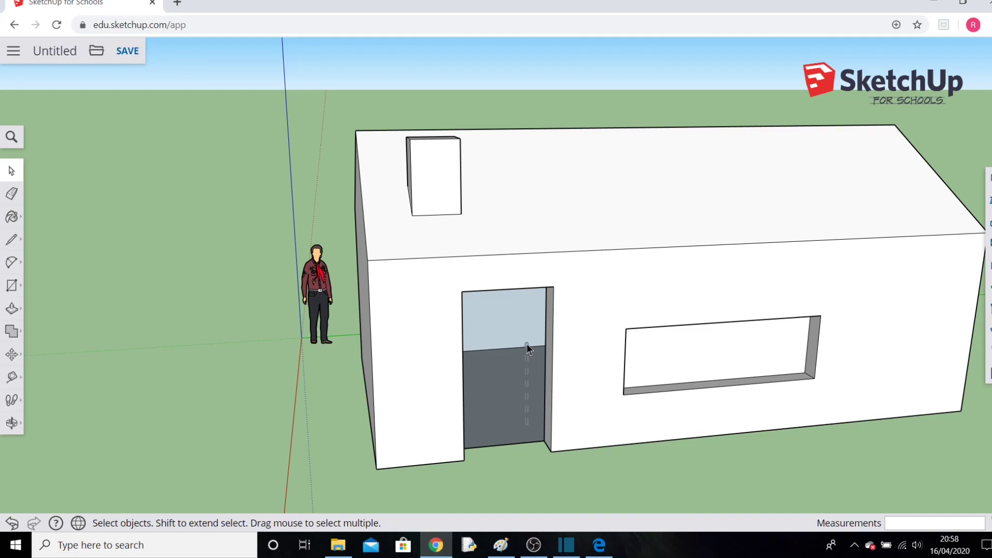
left_click(692, 356)
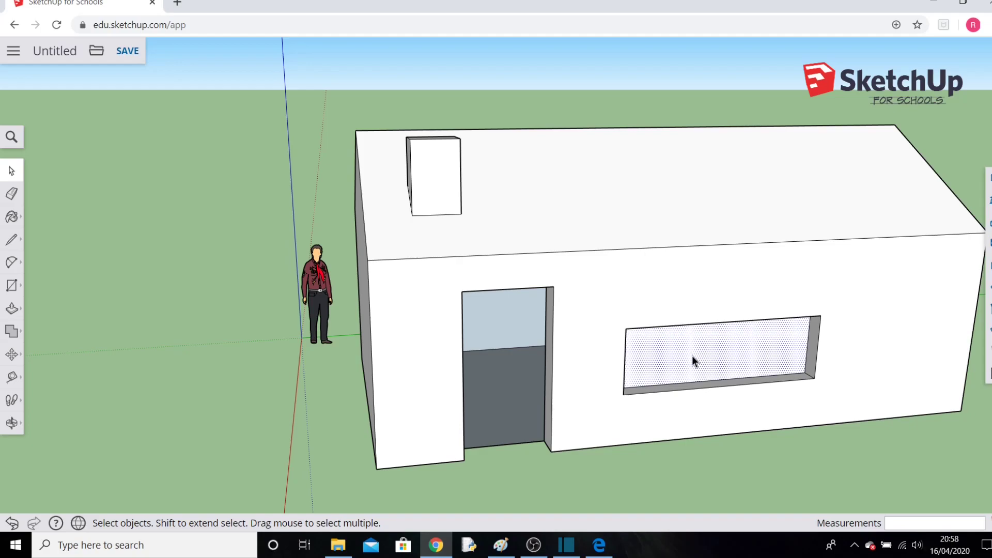
key("Delete")
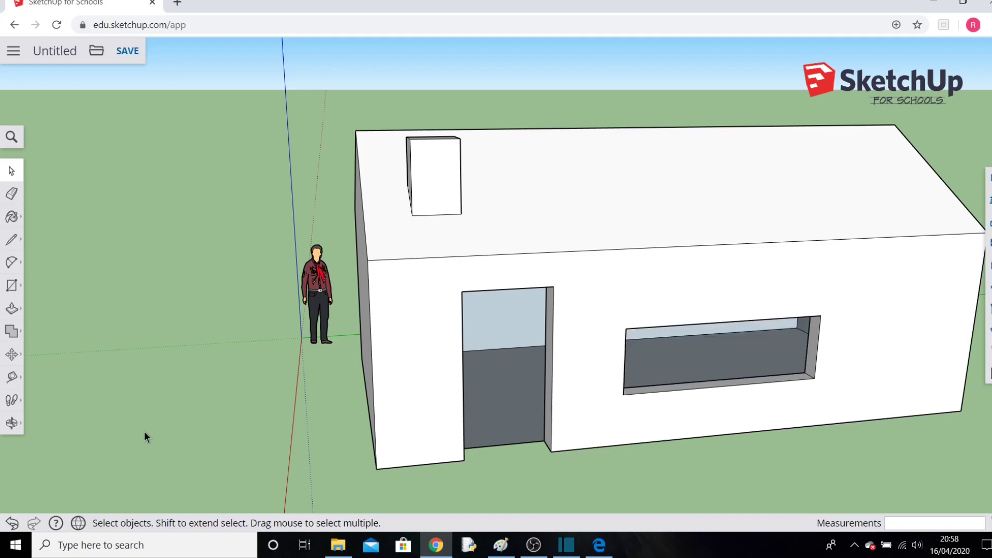
Create Tape Measure guides from the window's lower corner along the long wall and on across the adjoining gable wall at sill height.
left_click(12, 423)
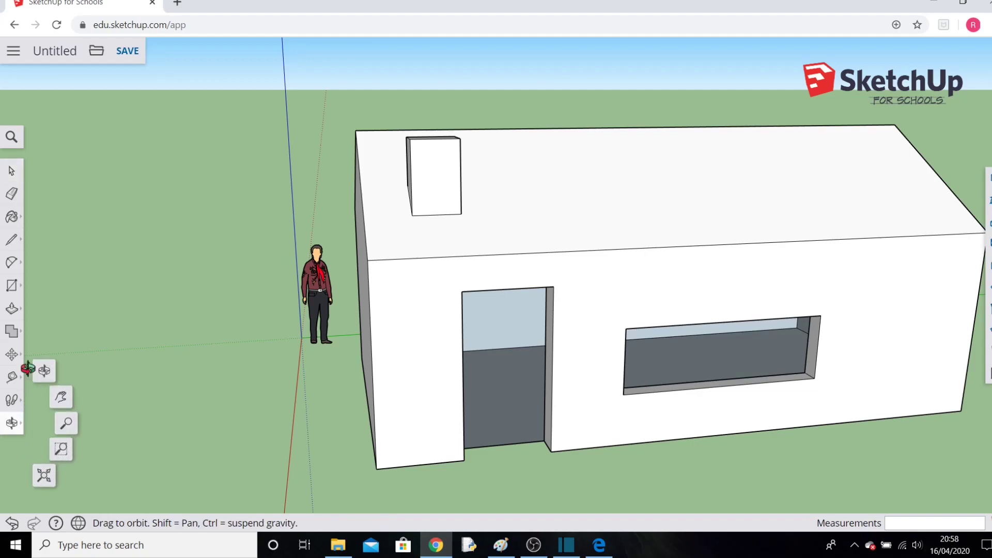
left_click(44, 370)
left_click_drag(675, 410, 777, 390)
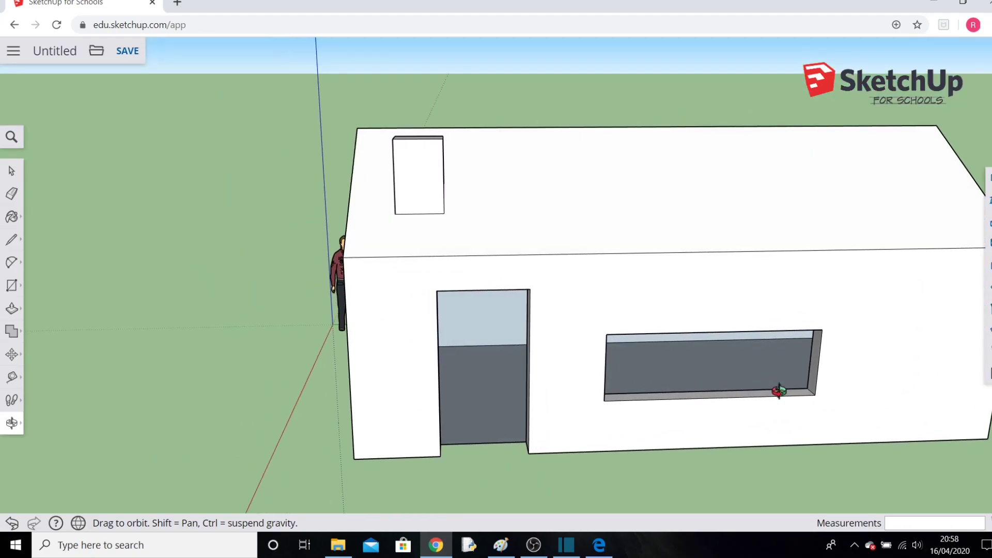
left_click(11, 422)
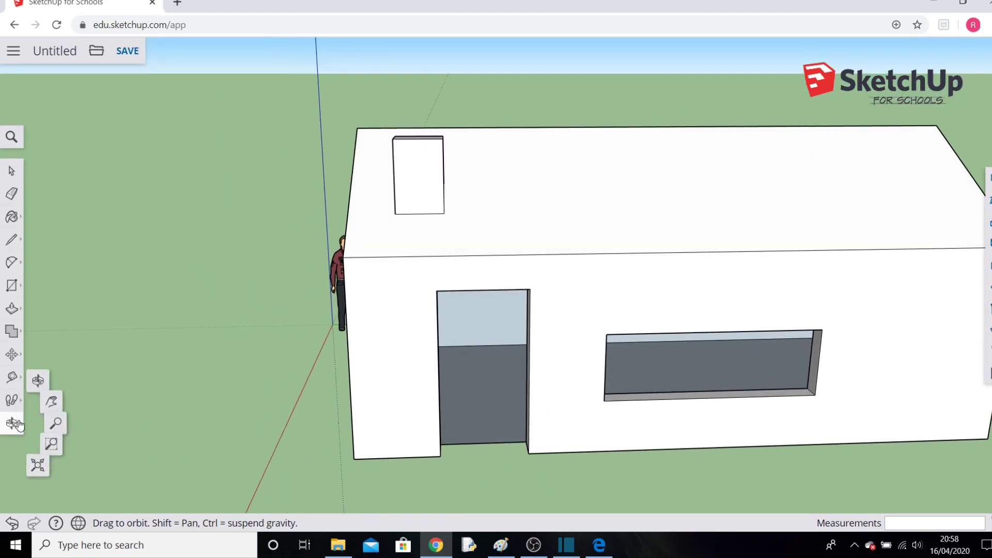
left_click(62, 399)
left_click_drag(755, 443, 496, 398)
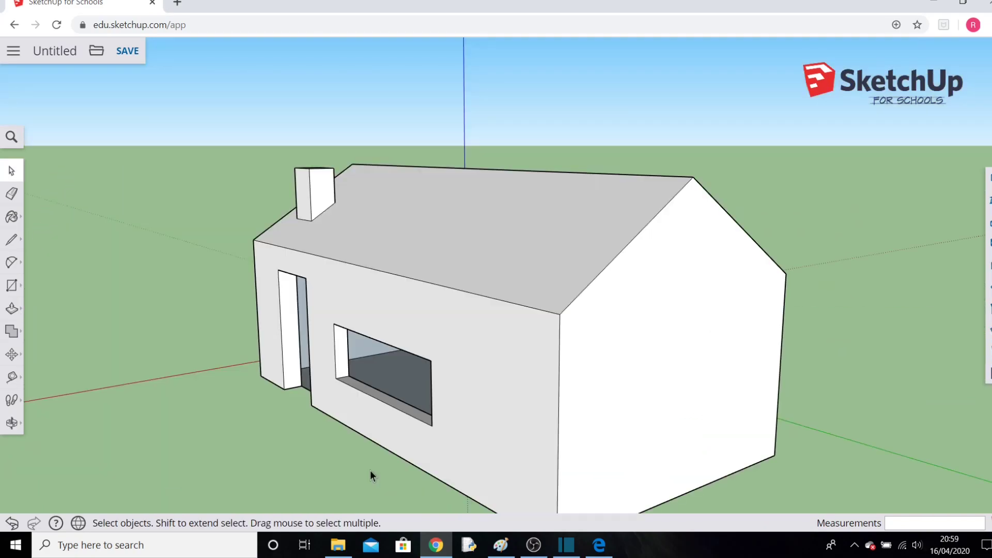
left_click(11, 380)
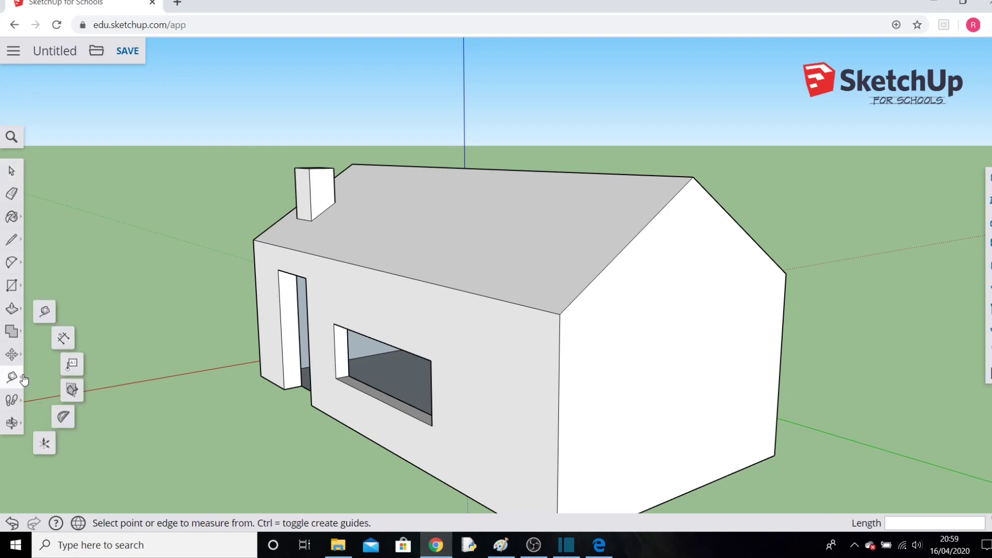
left_click(434, 423)
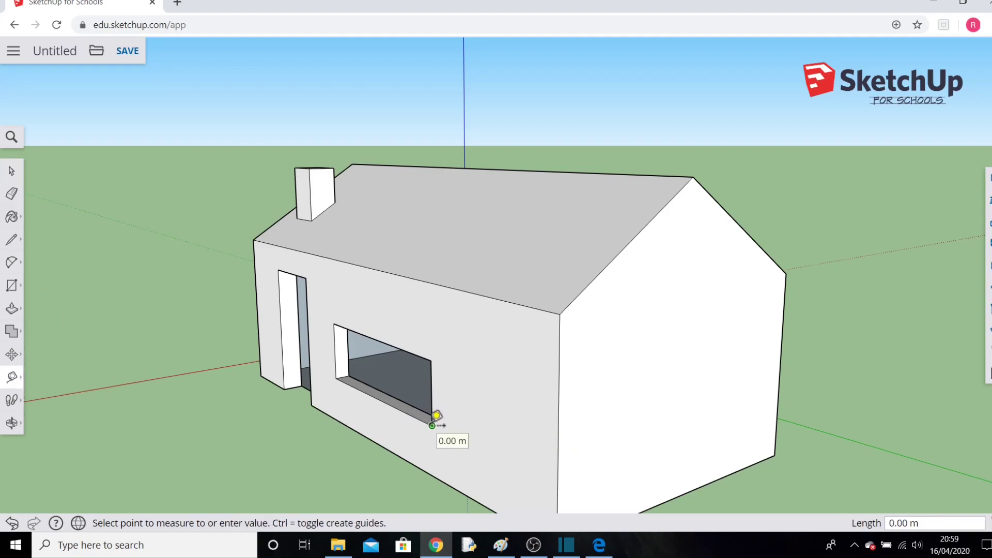
left_click(12, 377)
mouse_move(13, 379)
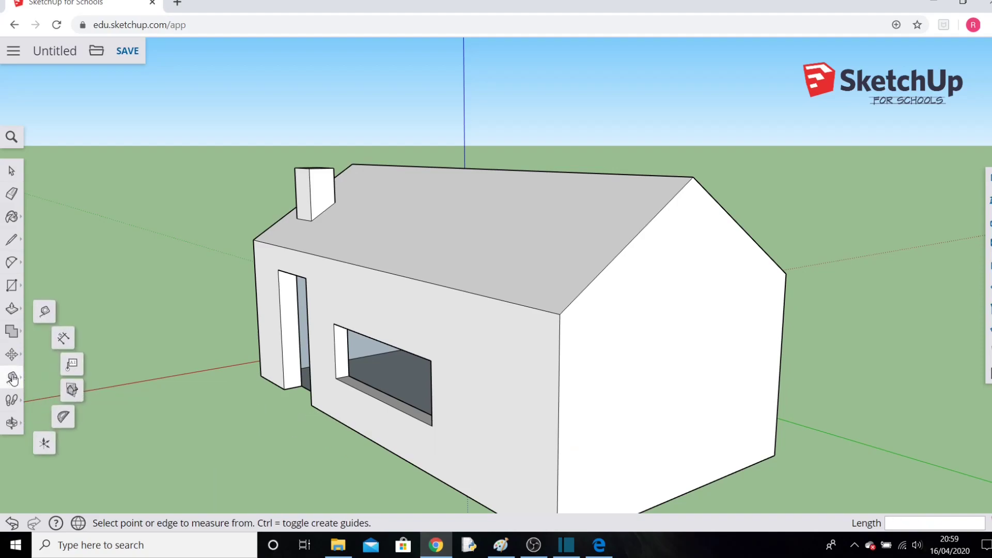
left_click(44, 314)
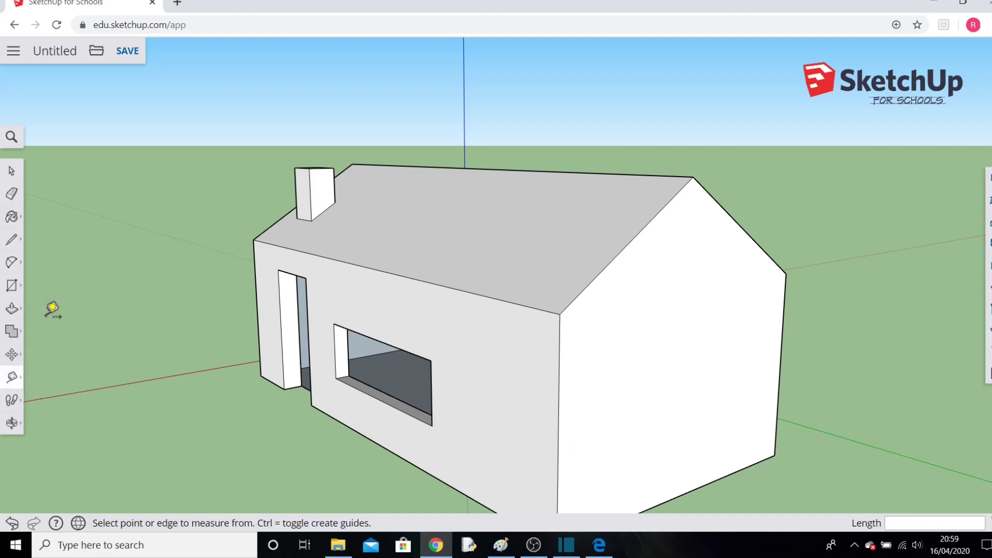
left_click(432, 425)
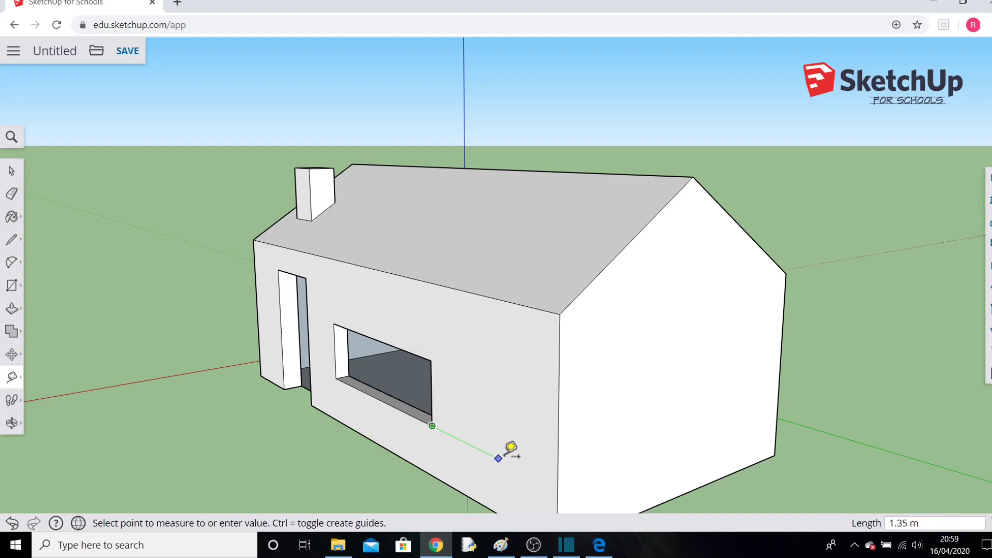
left_click(570, 479)
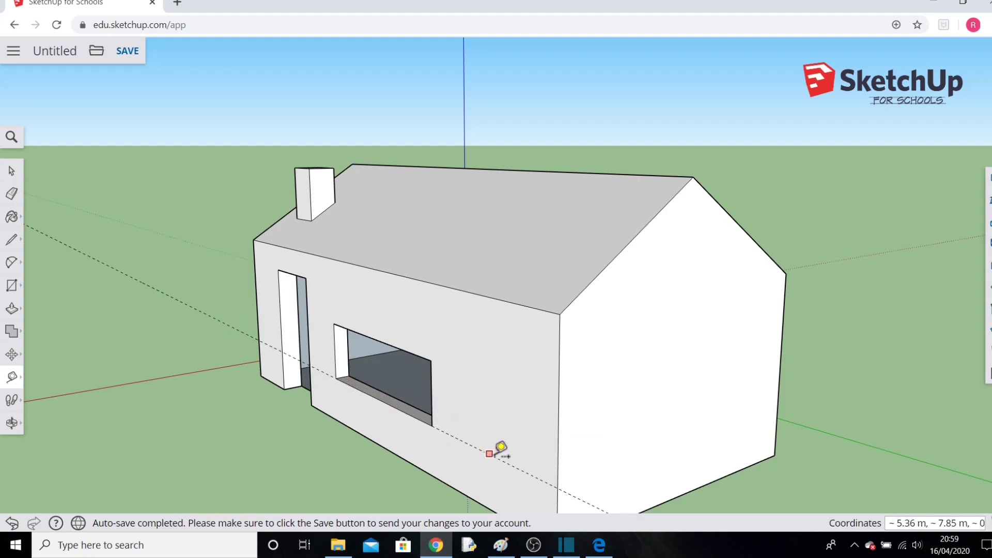
left_click(558, 487)
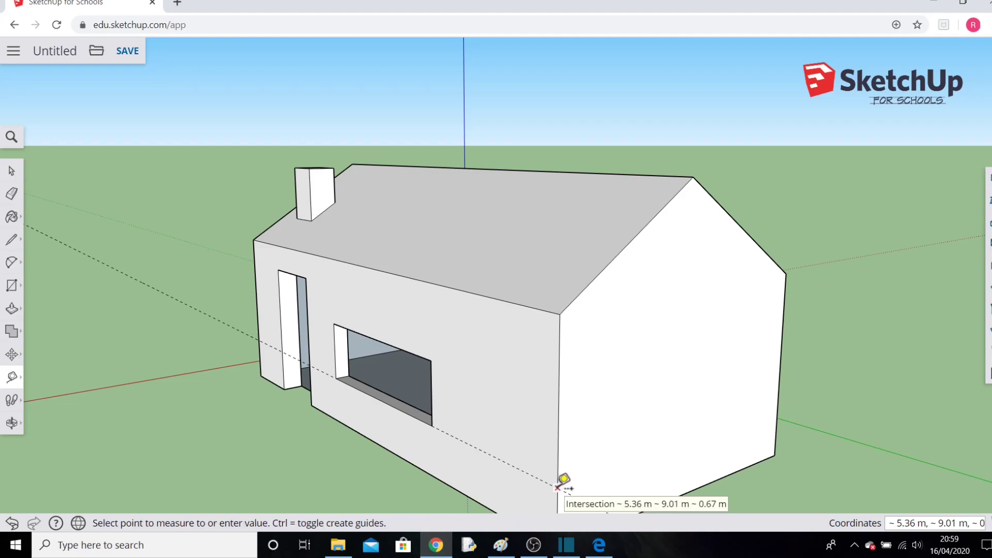
left_click(785, 404)
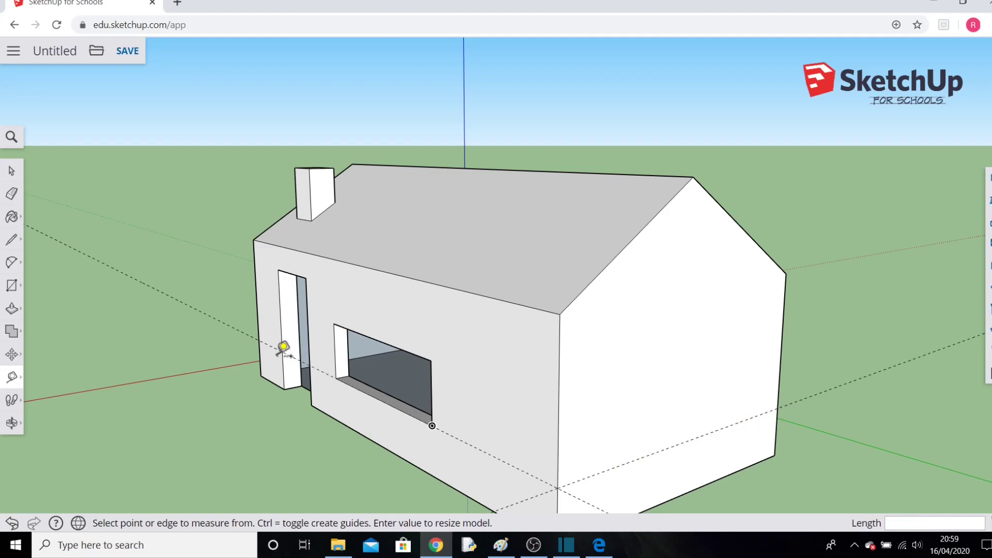
Try a window rectangle about 1.48 m by 1.02 m on the gable wall, starting from the sill guide, and undo it.
left_click(11, 287)
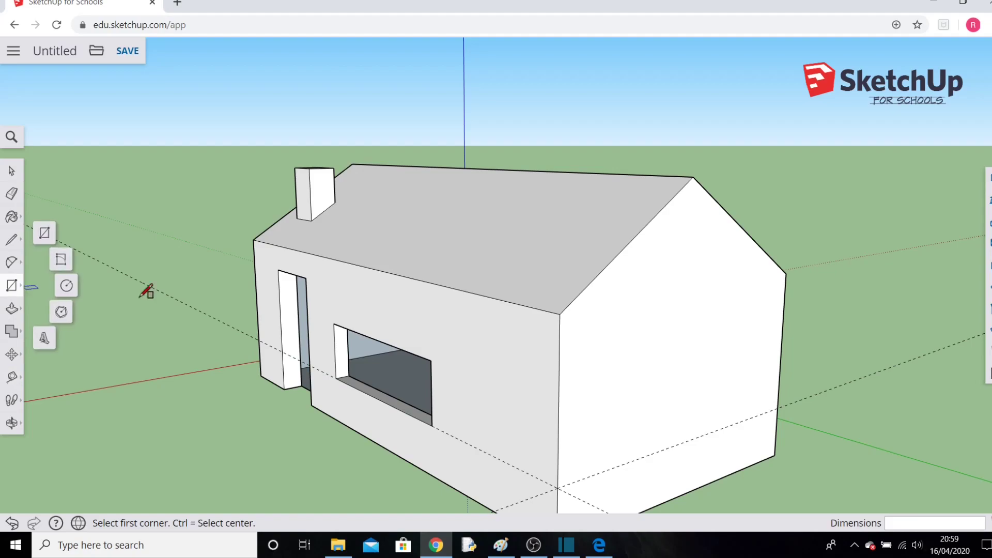
left_click(595, 474)
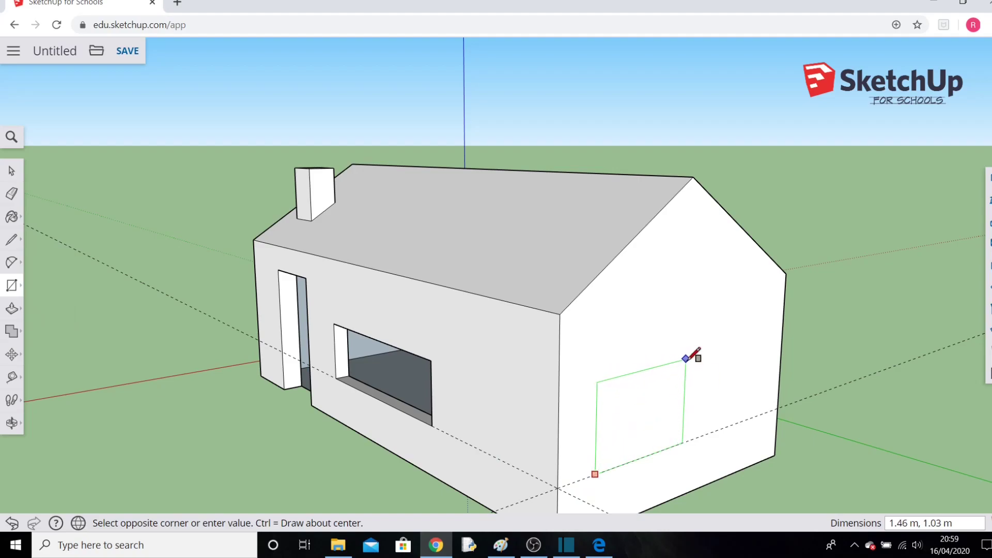
left_click(687, 359)
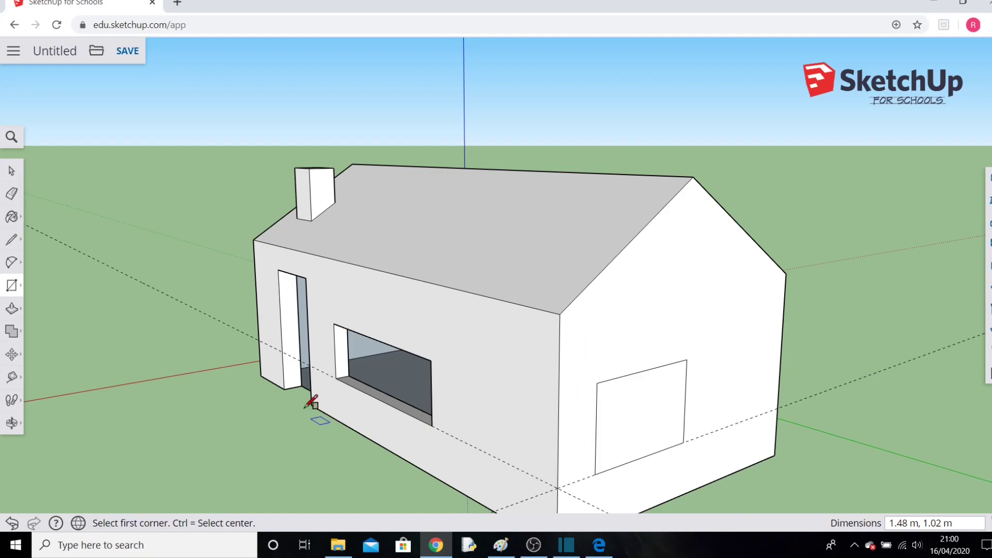
left_click(11, 524)
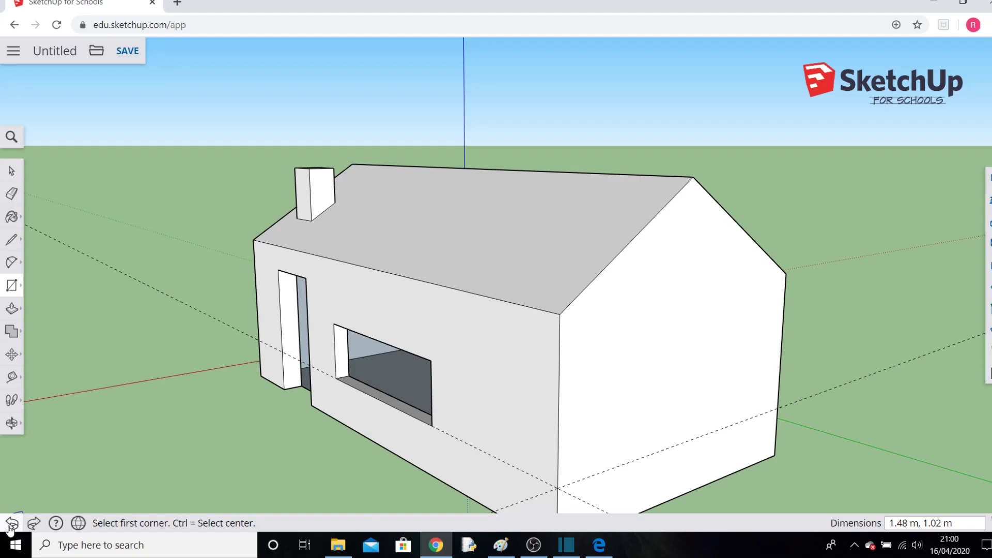
Add Tape Measure guides from the window's upper corner along the long wall and across the gable wall at head height.
left_click(13, 378)
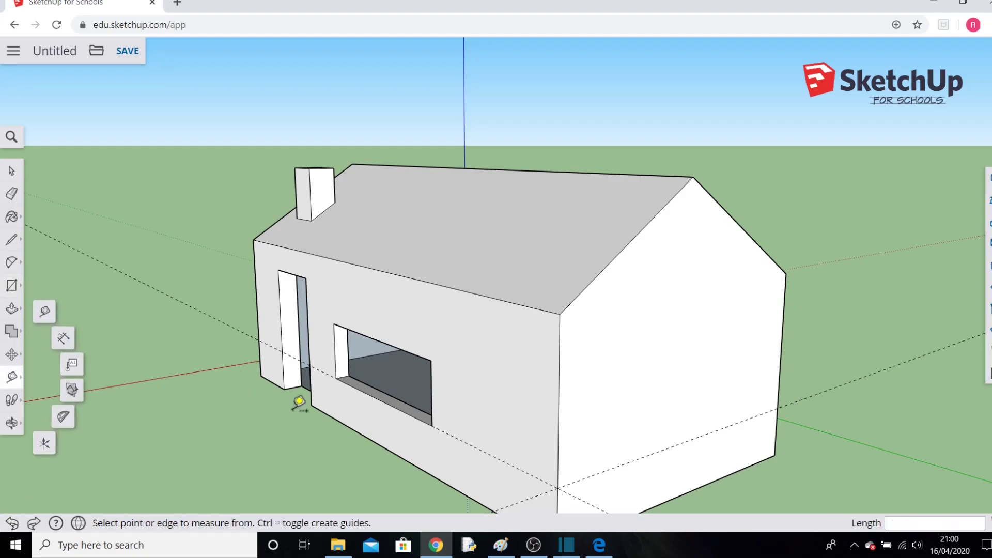
left_click(432, 359)
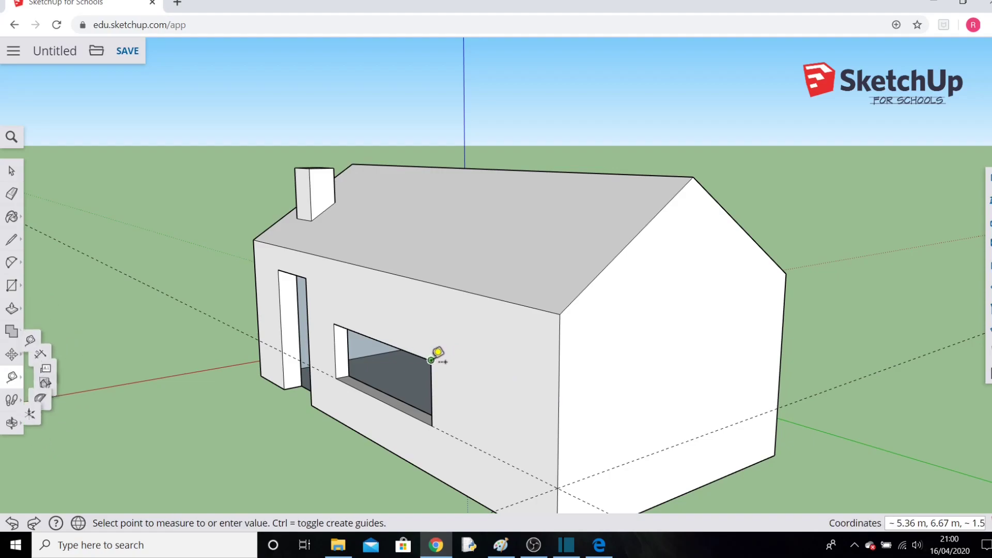
left_click(566, 402)
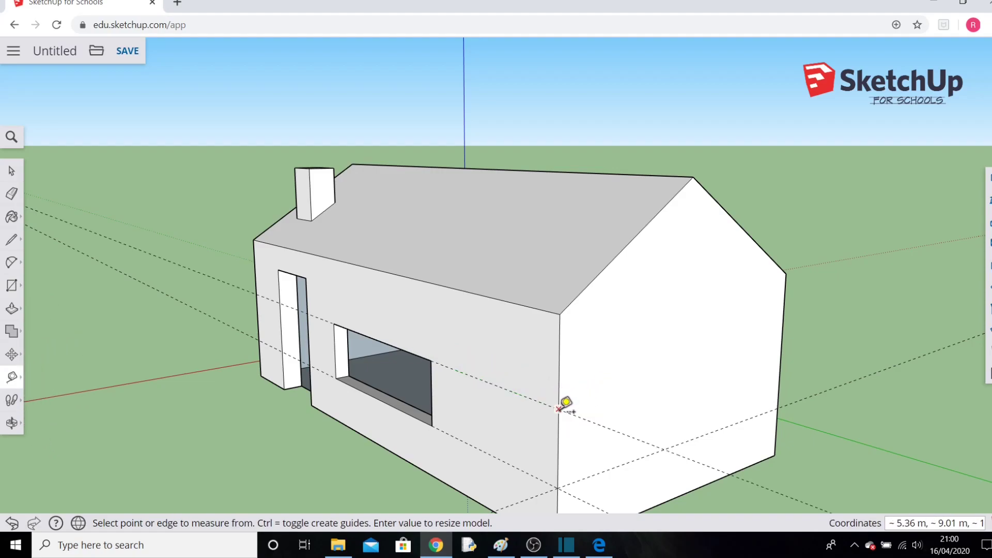
left_click(559, 409)
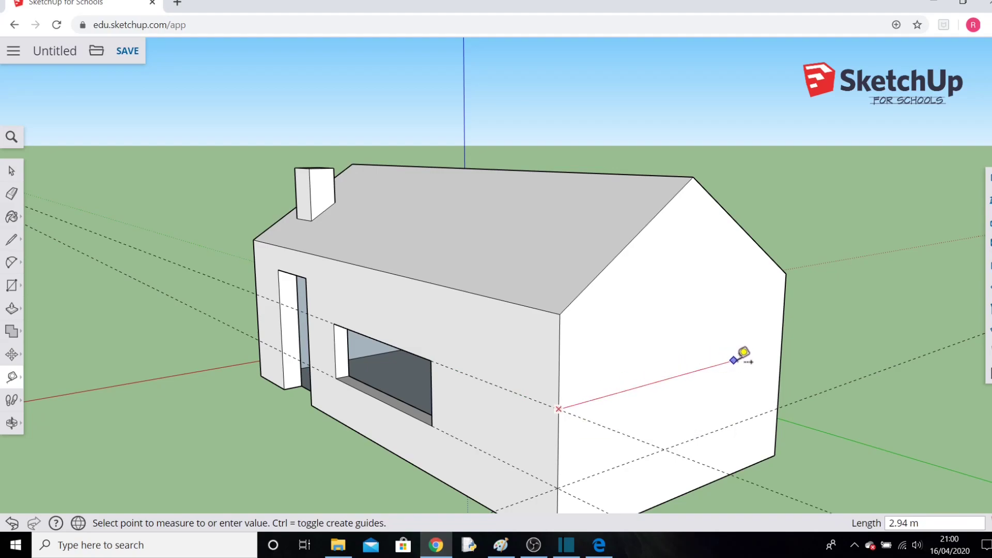
left_click(786, 345)
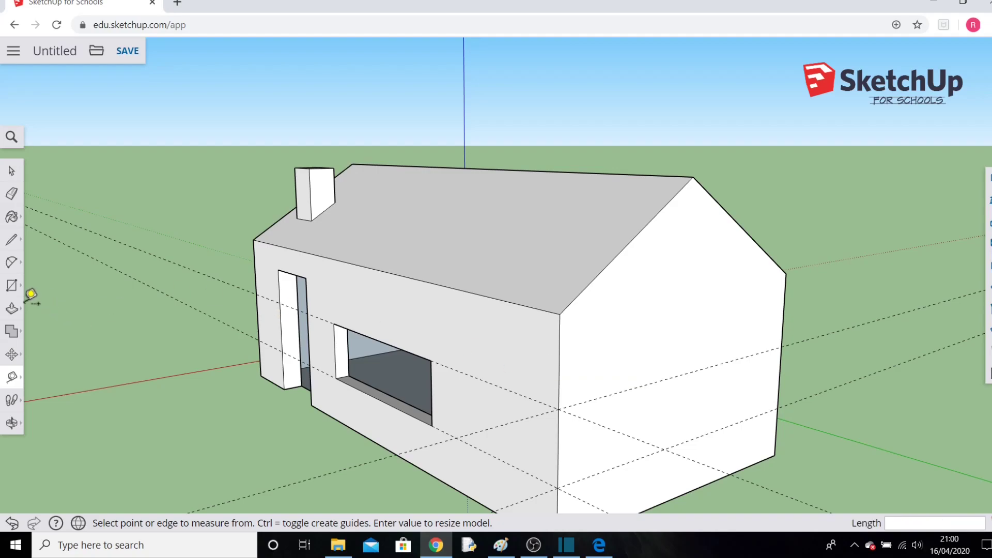
Draw two window rectangles between the guides on the gable wall, about 1.11 m by 0.85 m and 1.05 m by 0.85 m.
left_click(13, 286)
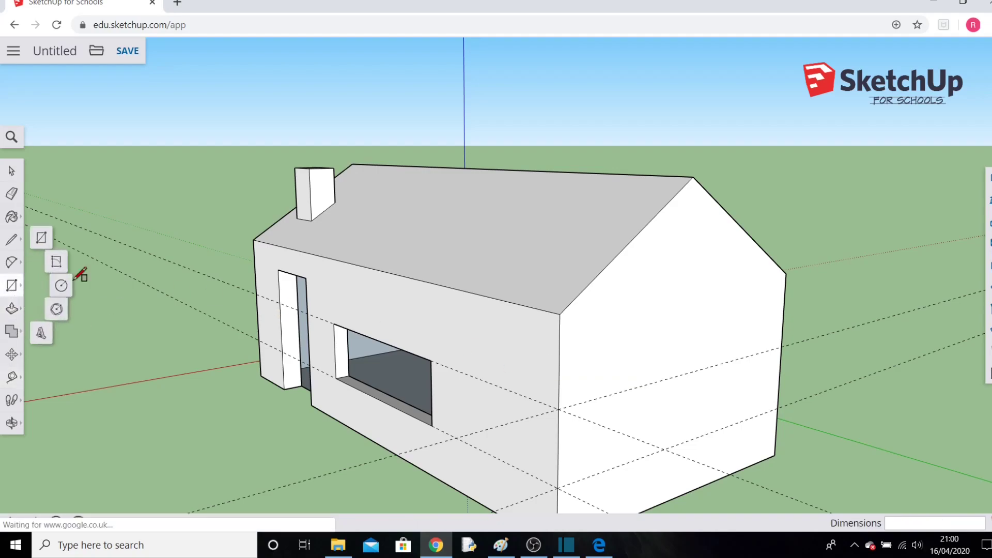
left_click(598, 473)
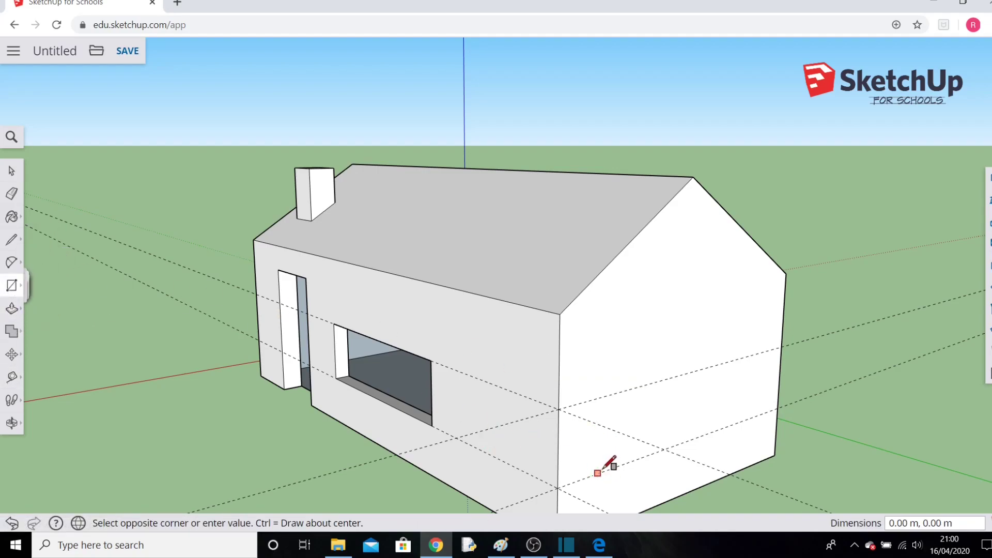
left_click(666, 379)
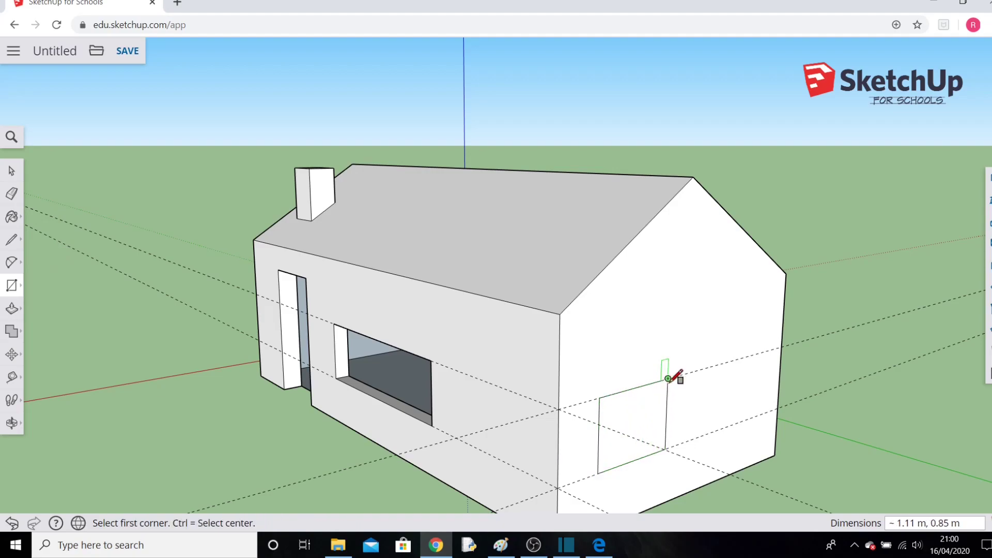
left_click(710, 432)
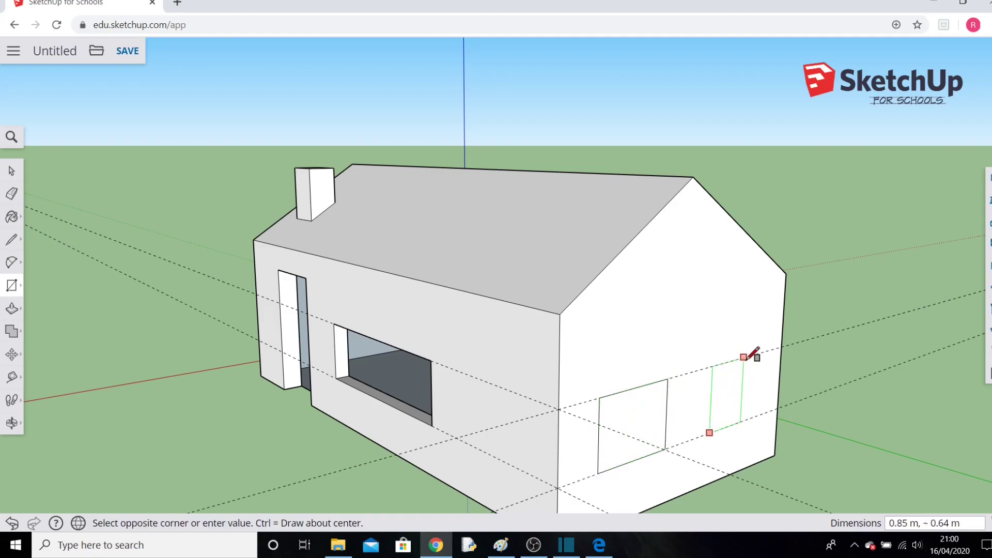
left_click(763, 351)
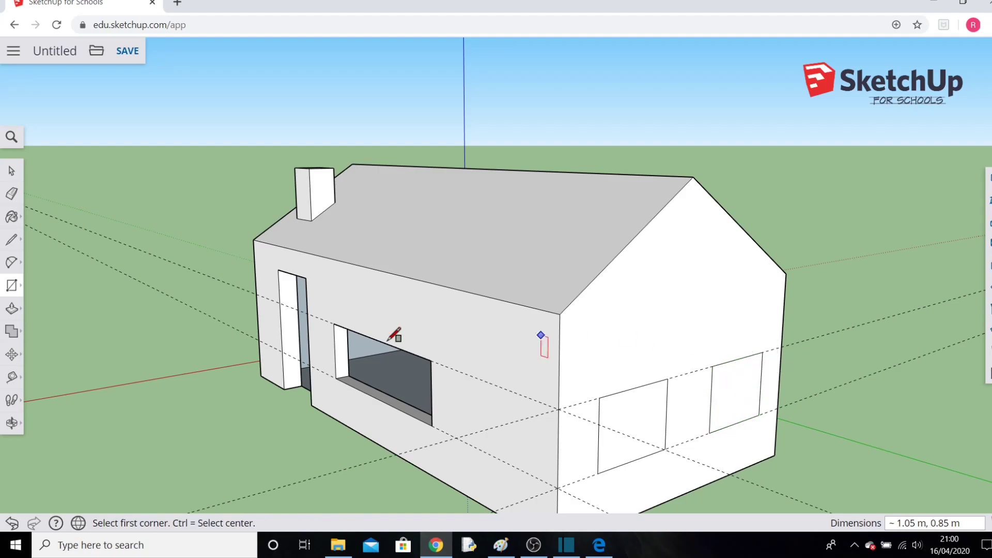
Push the two window rectangles on the gable wall inward by about 0.2 m each to form the reveals.
left_click(11, 309)
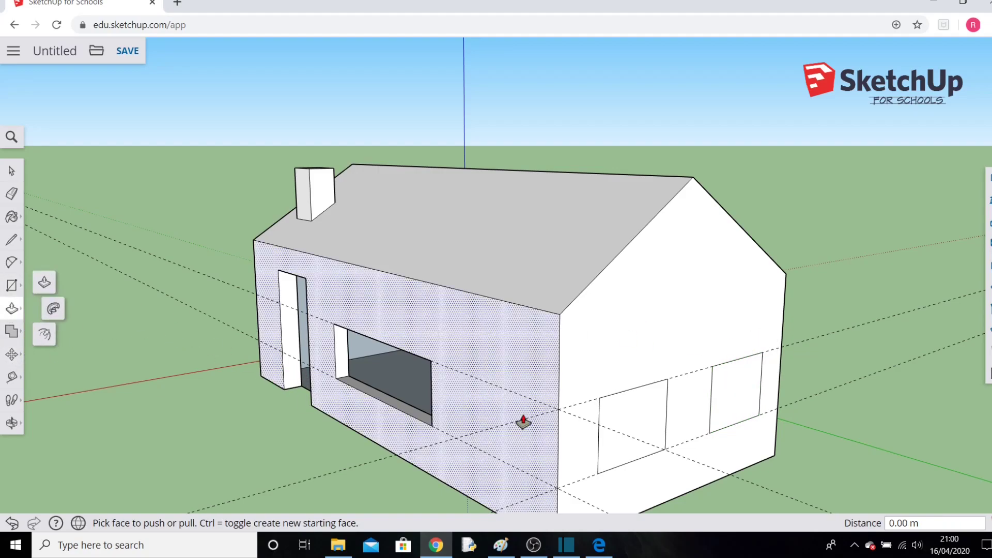
left_click(635, 415)
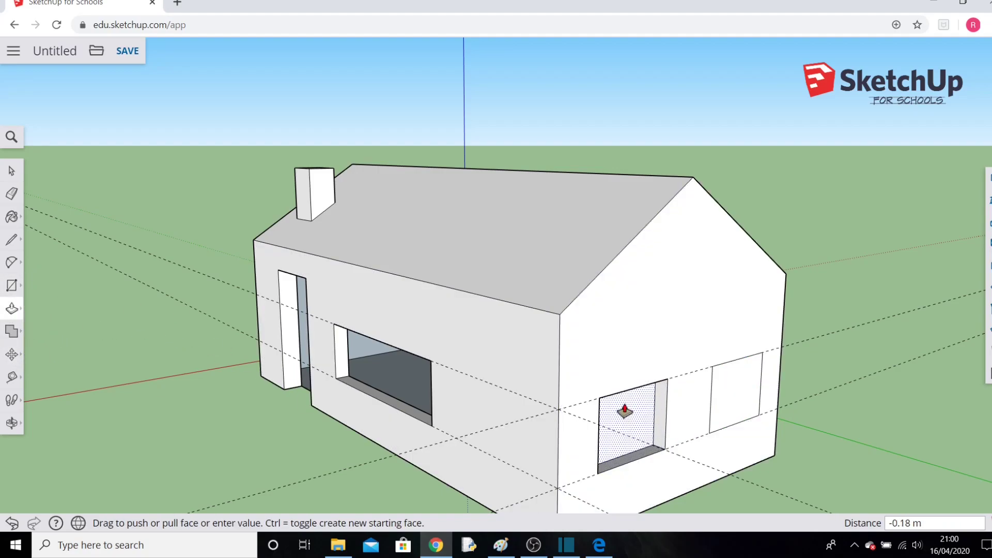
left_click(633, 413)
left_click(745, 411)
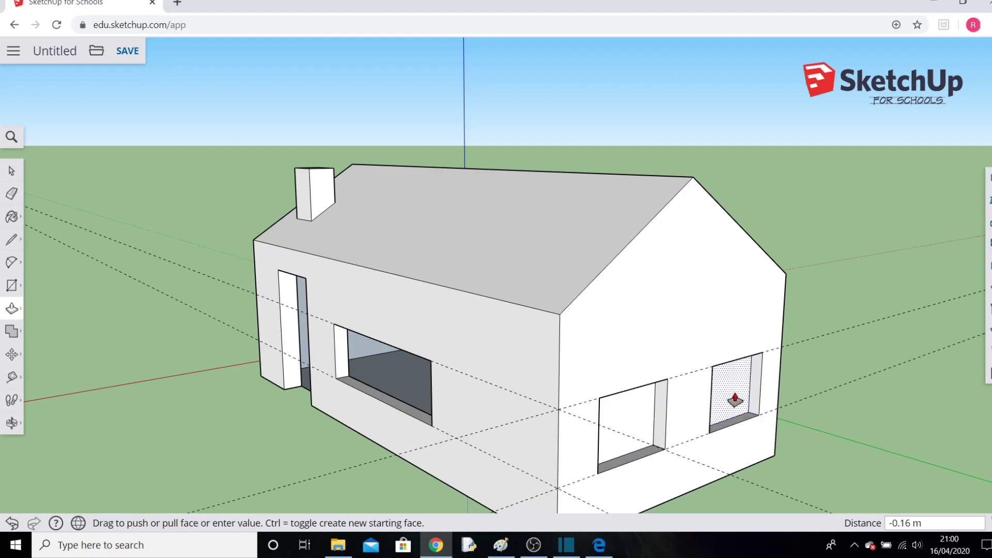
left_click(729, 400)
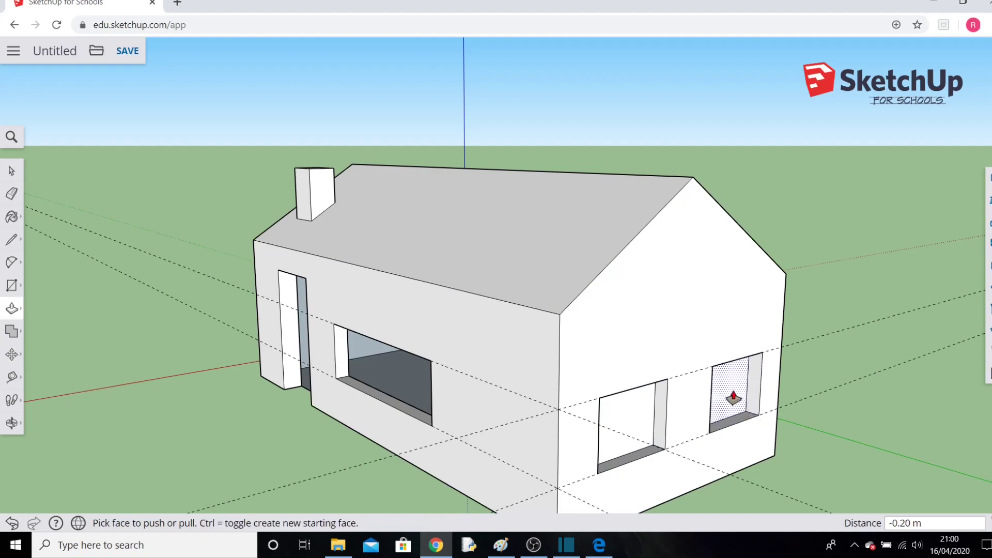
Delete the recessed faces of both gable-wall windows to open them into the house.
left_click(11, 171)
left_click(634, 414)
key("Delete")
key("Delete")
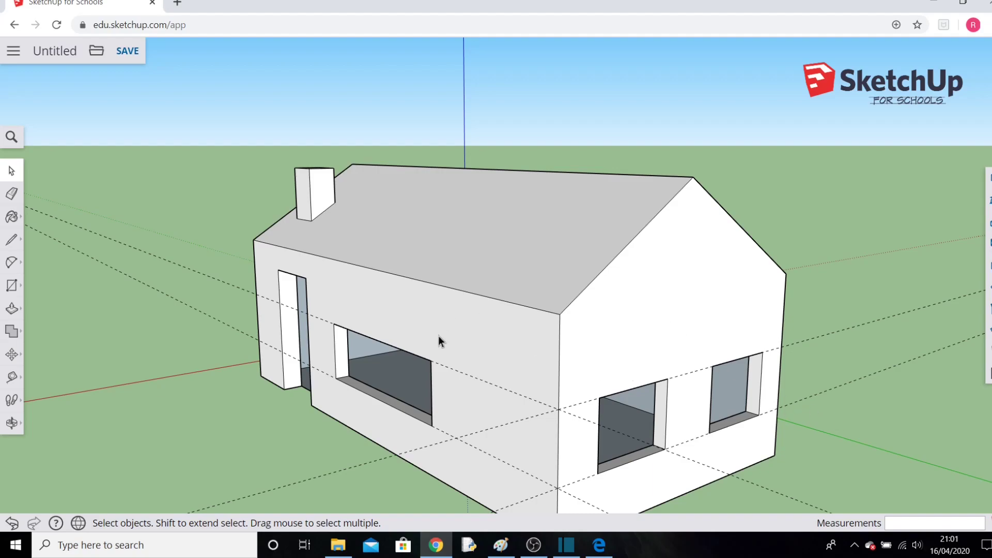
Open the materials and paint the gable wall with the red TG_tie colour.
left_click(477, 350)
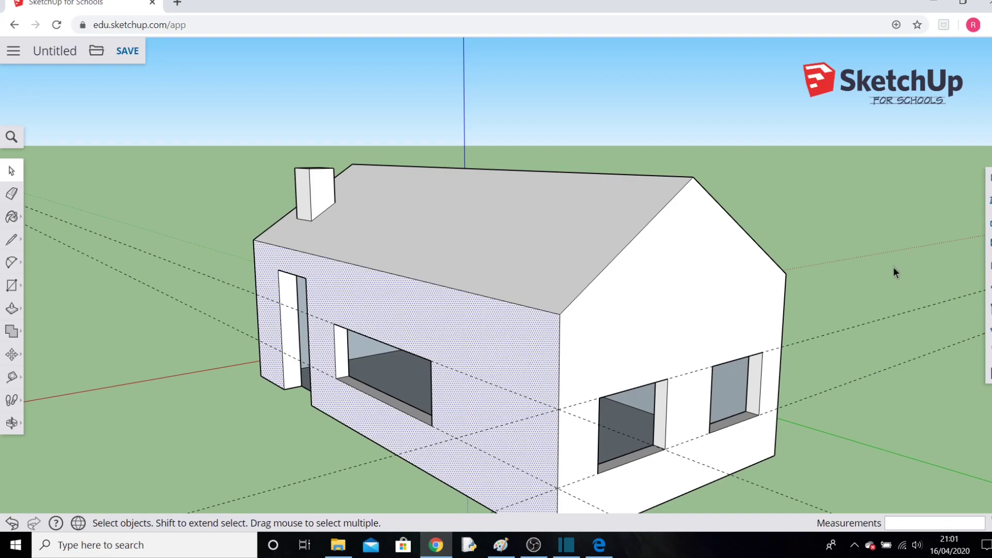
left_click(989, 242)
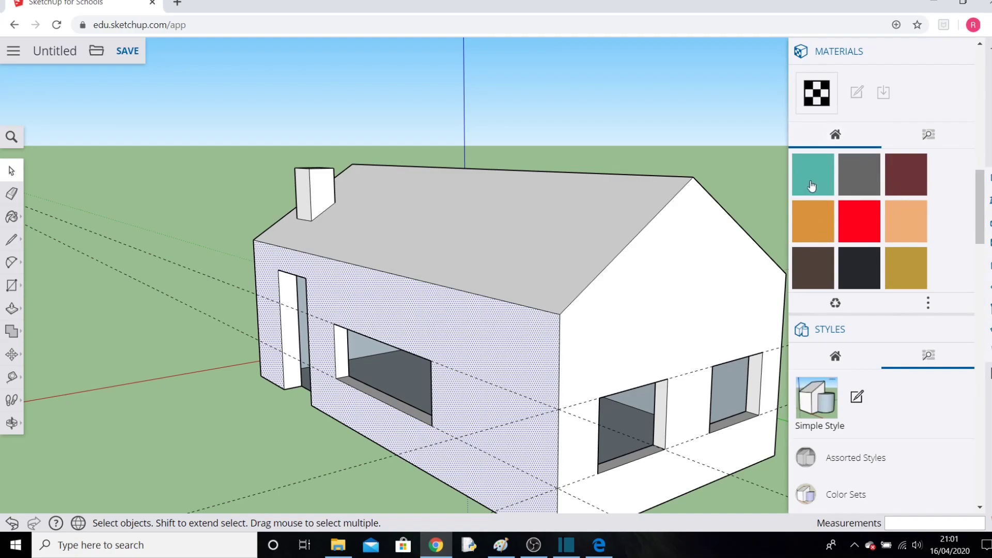
left_click(849, 236)
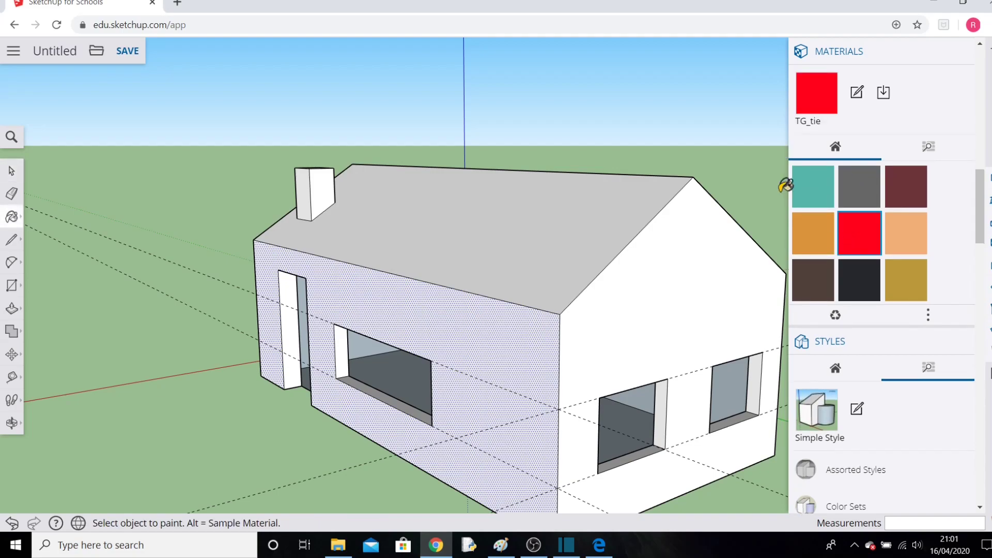
left_click(681, 333)
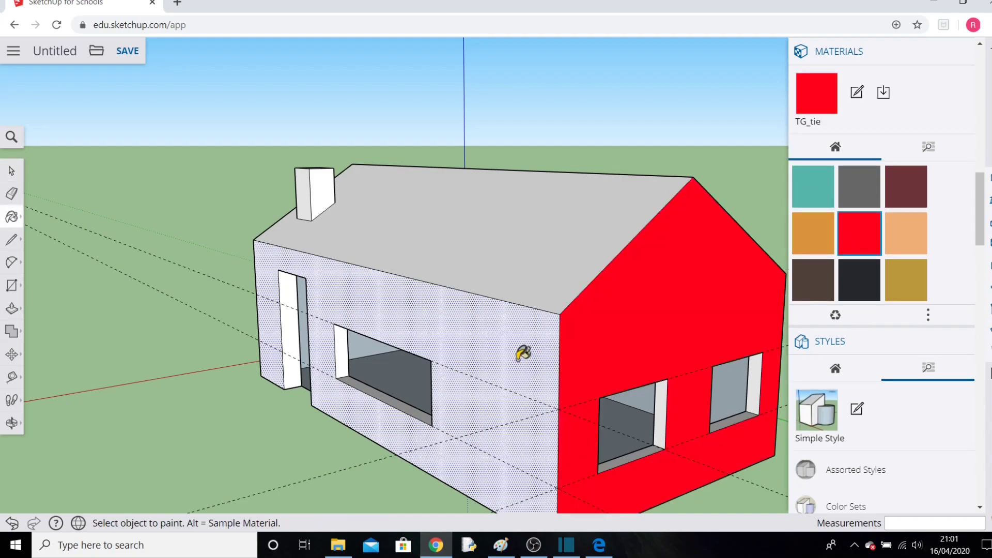
Paint the long front wall with teal TG_shirt pattern 2 and the front roof slope with maroon TG_shirt.
left_click(815, 197)
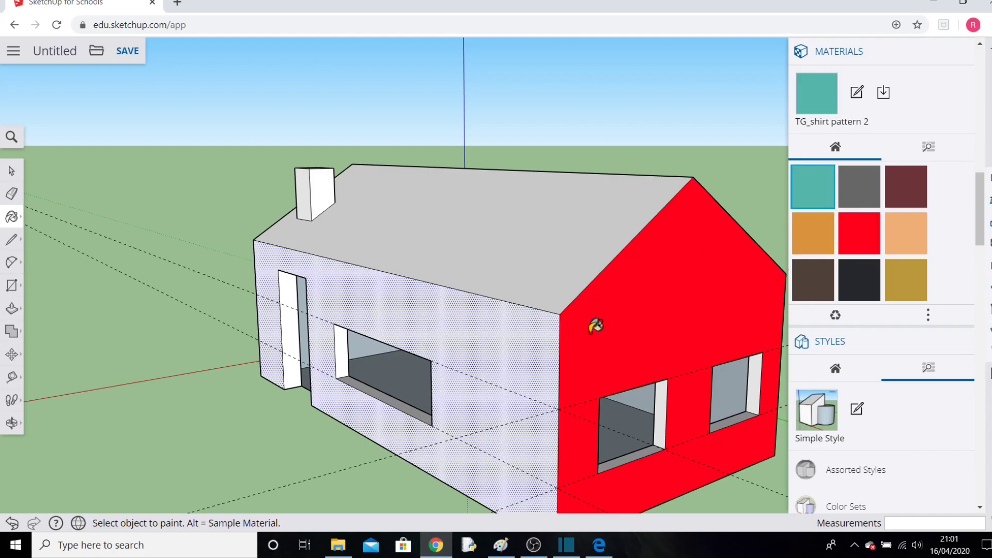
left_click(537, 358)
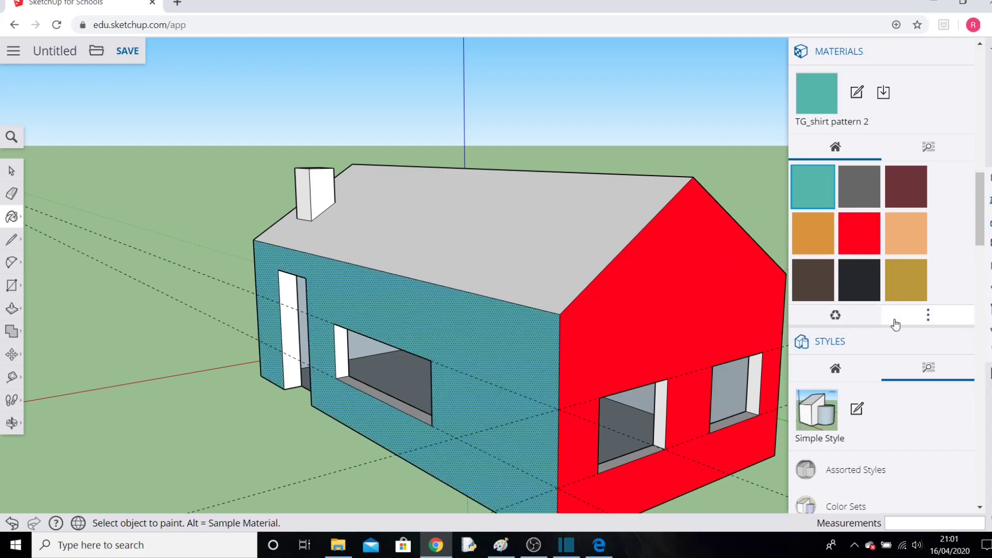
left_click(908, 210)
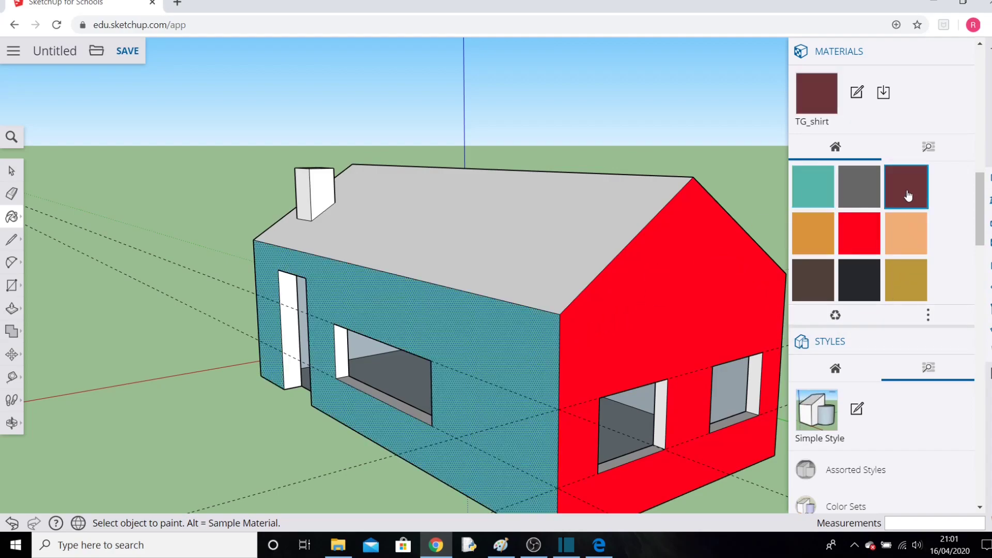
left_click(554, 224)
Paint the two front-facing chimney sides and the side reveals of the long wall's window and door with red TG_tie.
left_click(862, 232)
left_click(321, 192)
left_click(308, 189)
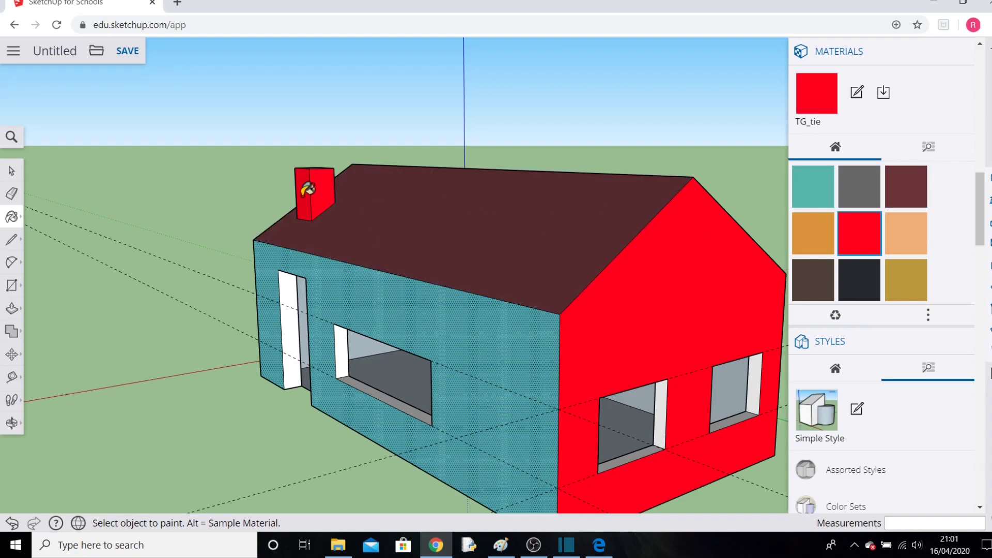
left_click(342, 341)
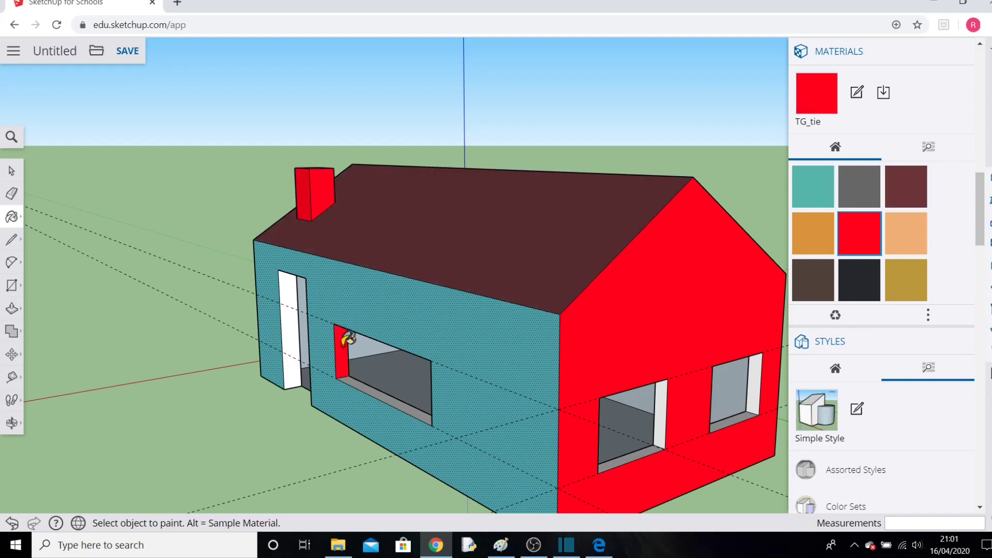
left_click(294, 327)
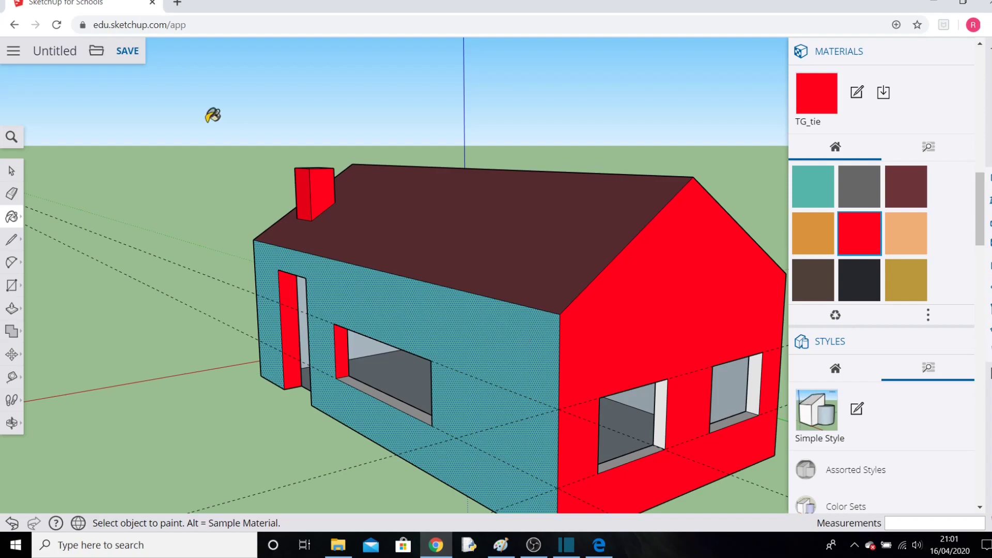
Save the model to the OneDrive root folder under the name "Basic house".
left_click(120, 52)
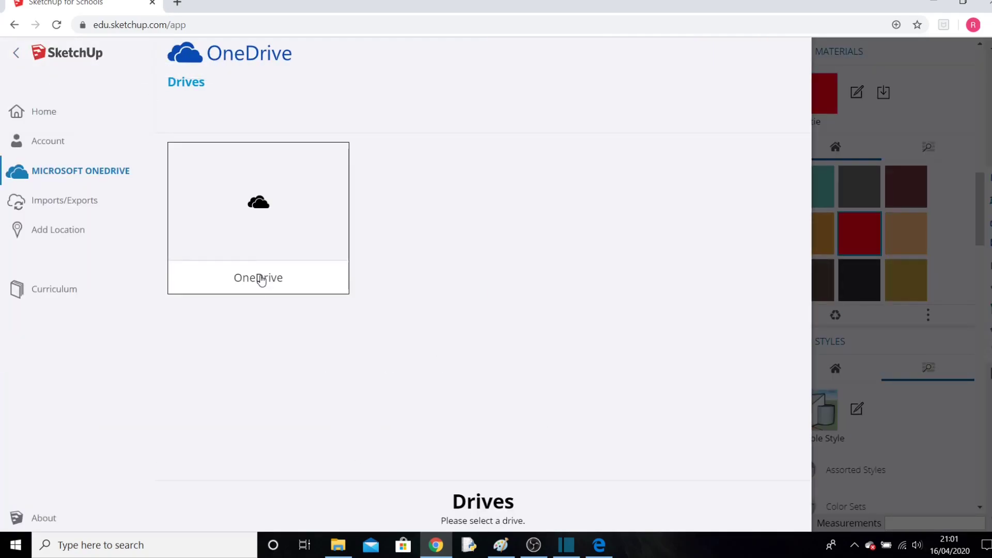
left_click(261, 279)
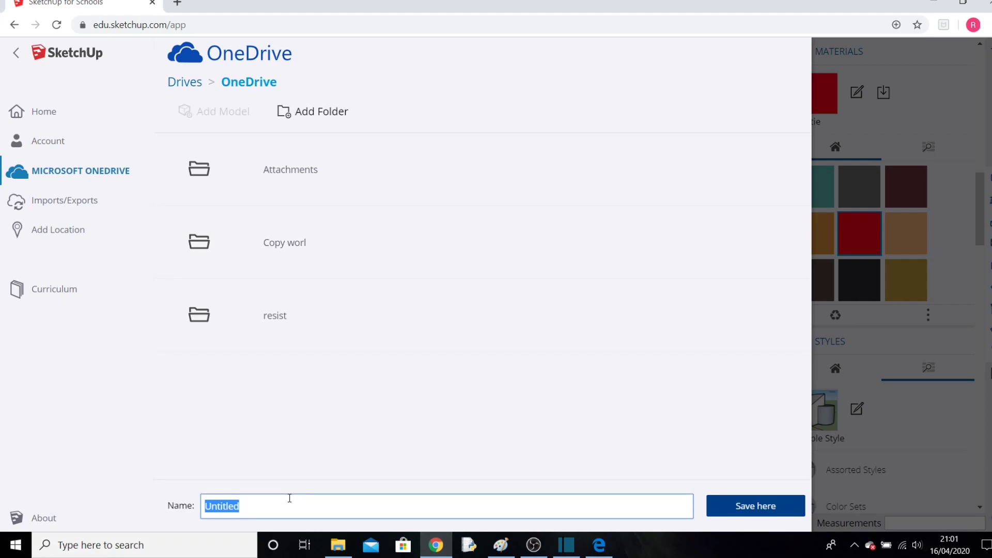
type("Basic house")
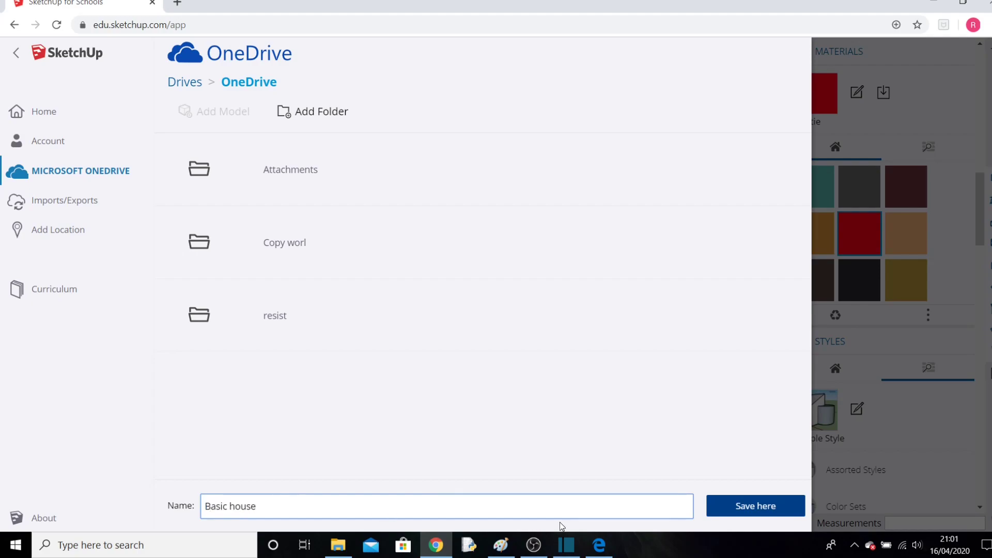
left_click(734, 506)
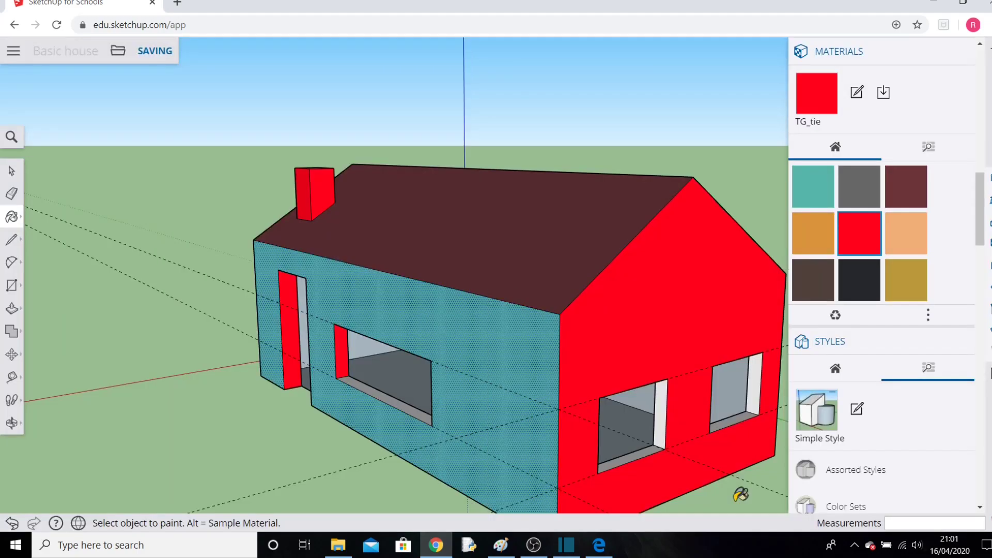